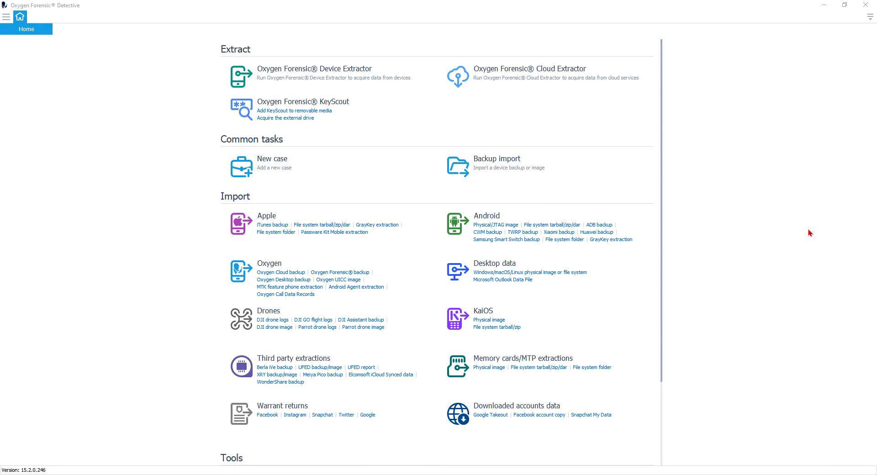
Load device.ewc as an Android physical image and go to the extraction information step
click(500, 226)
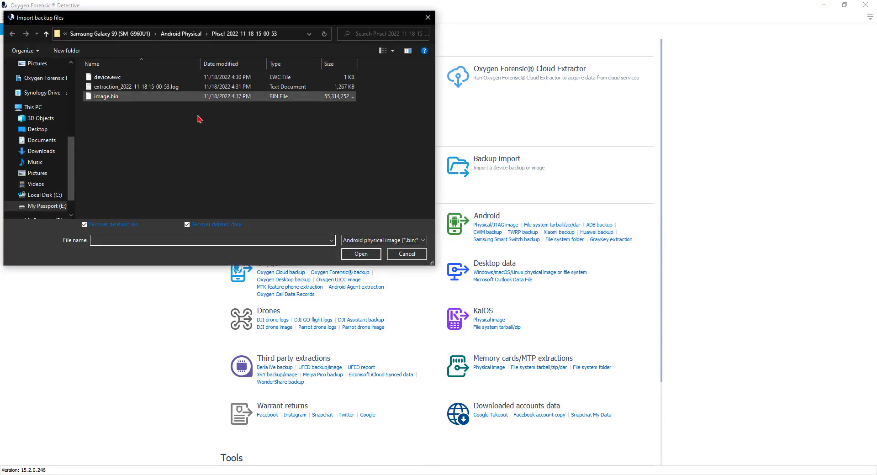
click(99, 81)
click(360, 254)
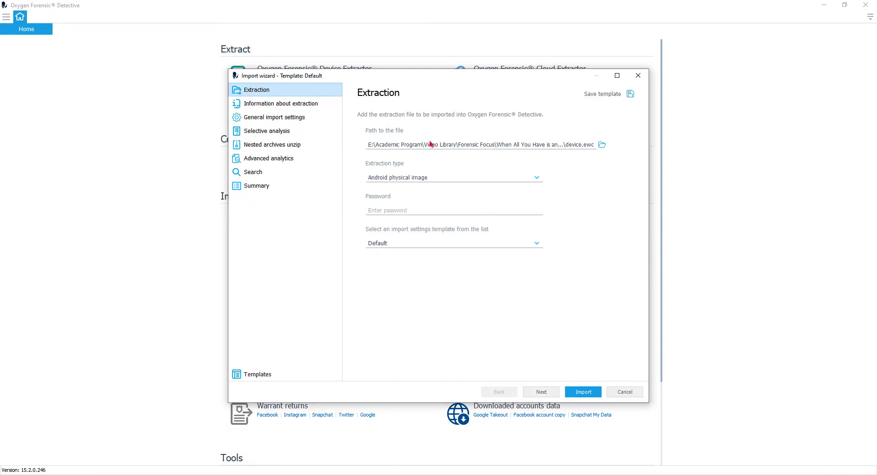
drag(464, 83, 456, 95)
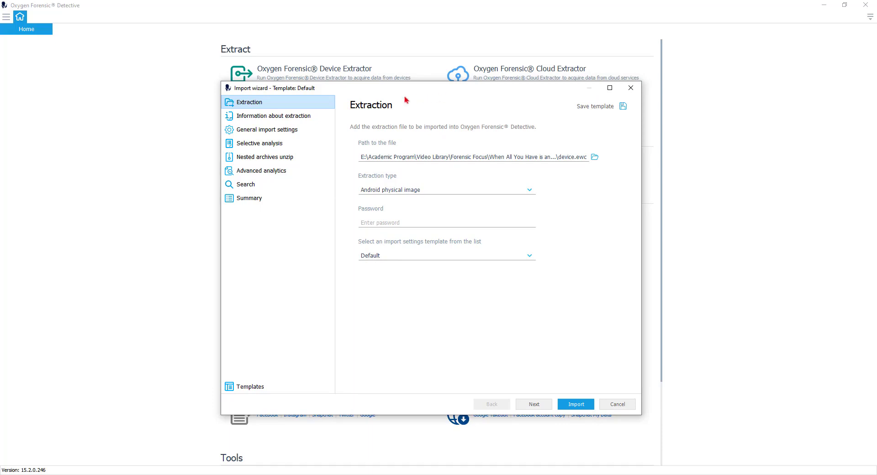
click(262, 117)
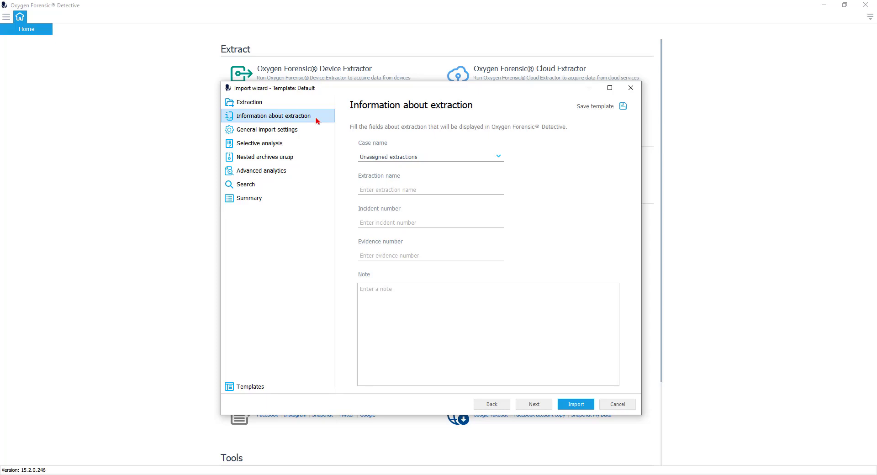
Enable selective data analysis in the general import settings
click(235, 133)
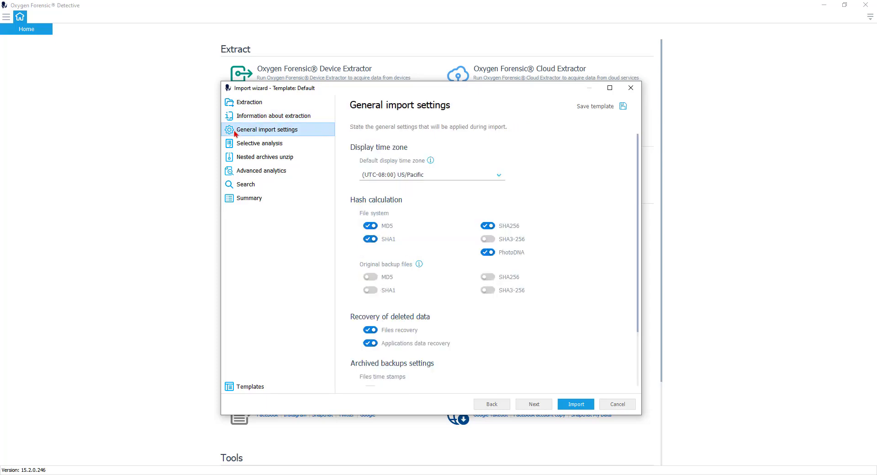
click(254, 147)
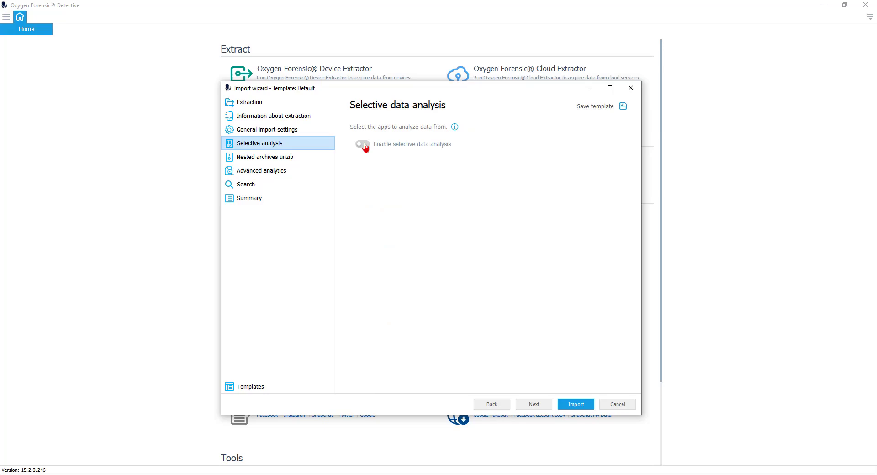
click(364, 144)
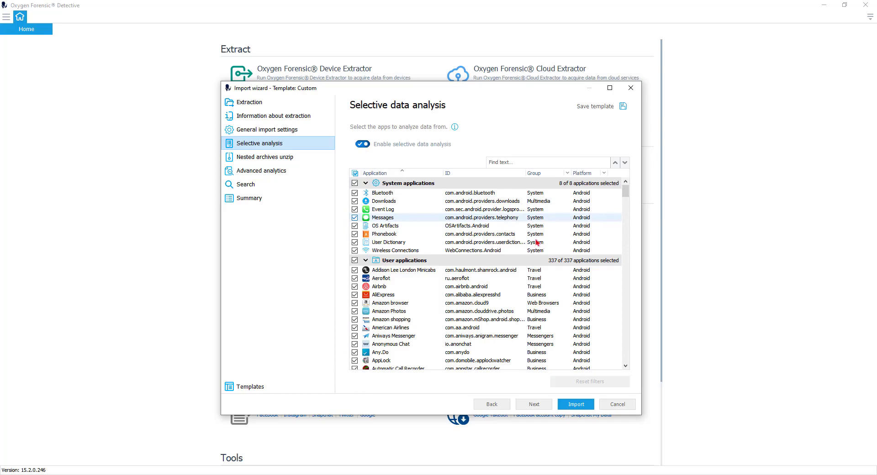
Check that every application is included, then show the nested archives unzip settings
scroll(537, 242, down, 2)
scroll(539, 244, down, 5)
scroll(541, 245, down, 5)
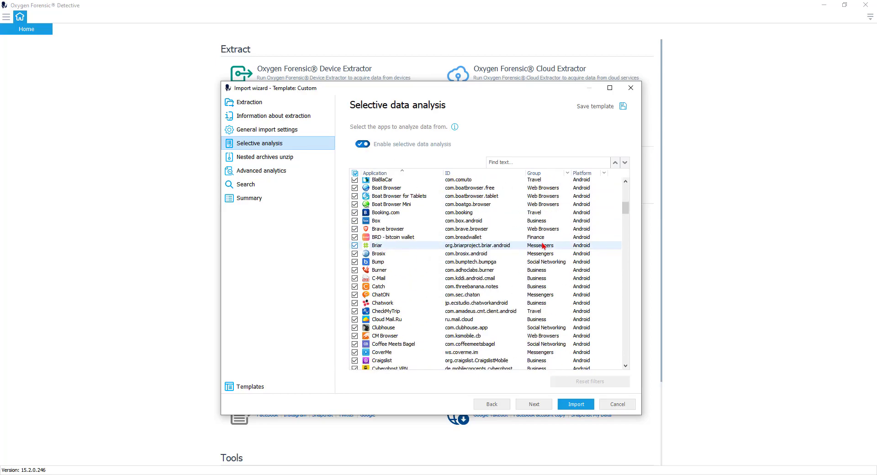
scroll(543, 246, down, 2)
scroll(542, 246, down, 1)
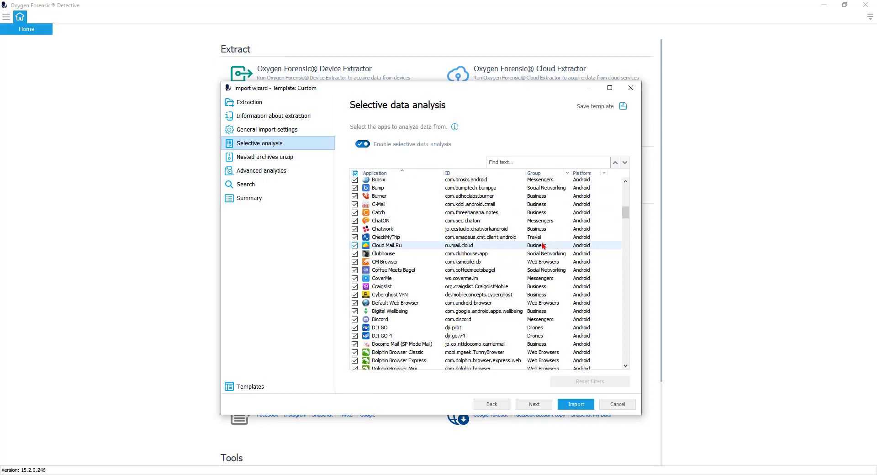
scroll(543, 246, down, 3)
scroll(543, 245, down, 1)
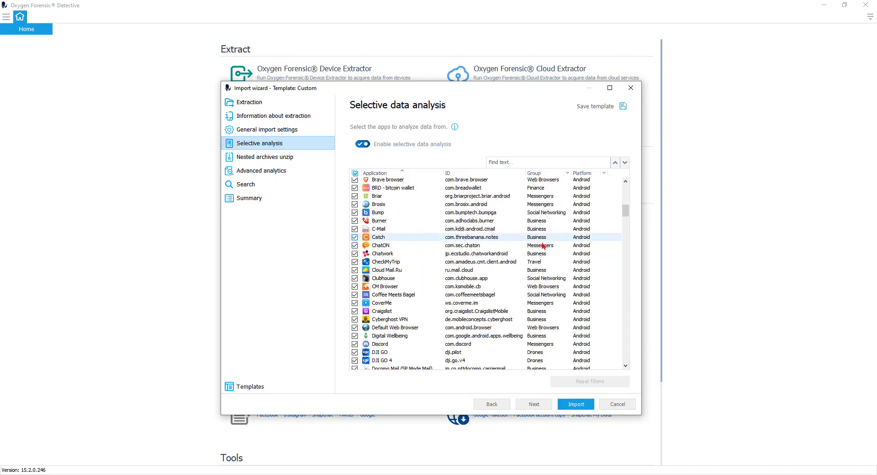
scroll(543, 246, up, 3)
scroll(542, 246, up, 5)
click(281, 158)
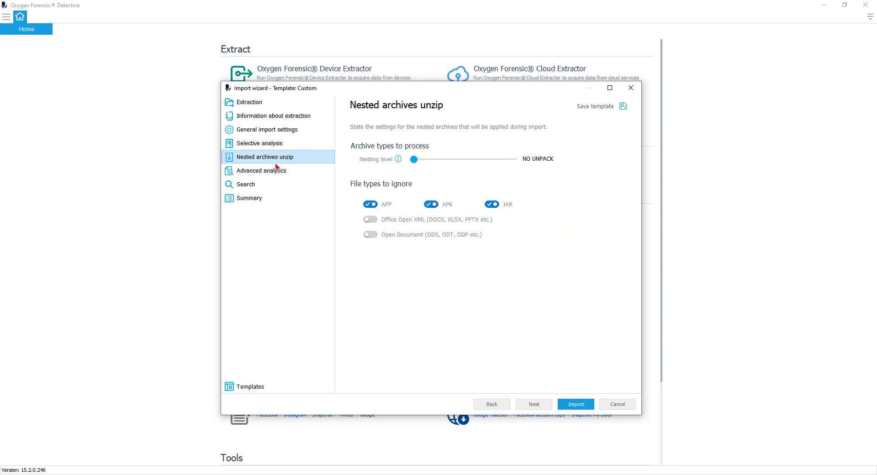
Switch on 'Run facial recognition at import' under Advanced analytics
click(270, 174)
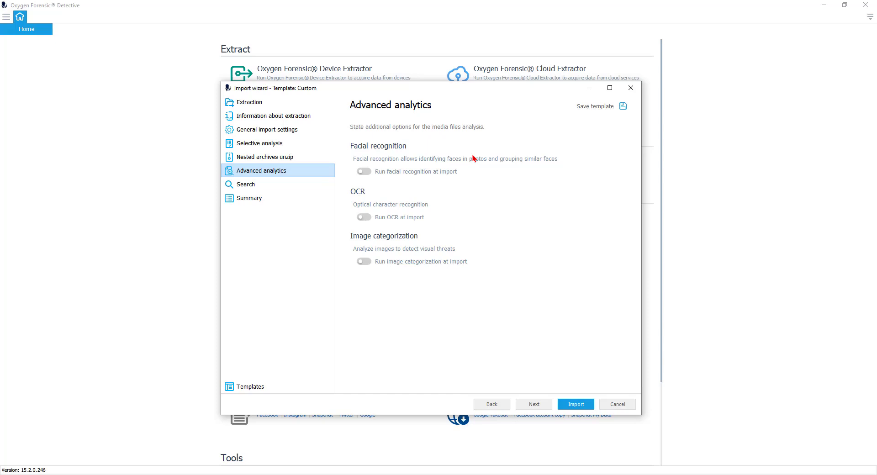
click(363, 172)
Cancel the import wizard and open the Android image (image.bin) from the Cases panel
click(613, 405)
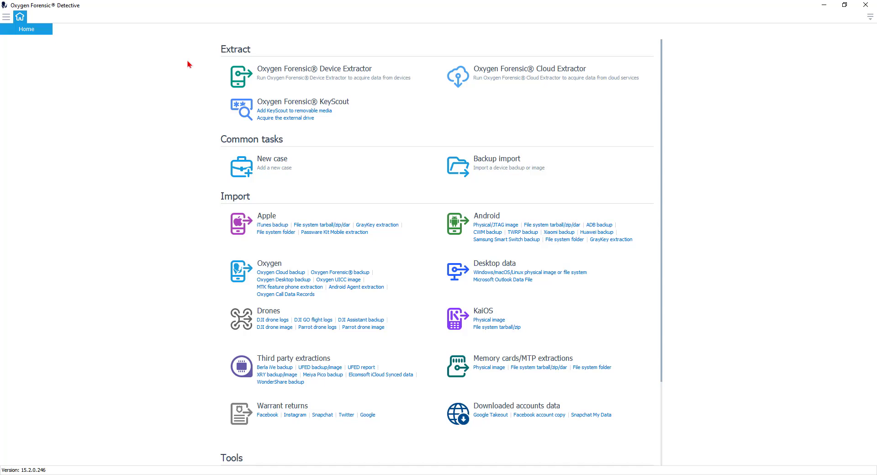
click(6, 17)
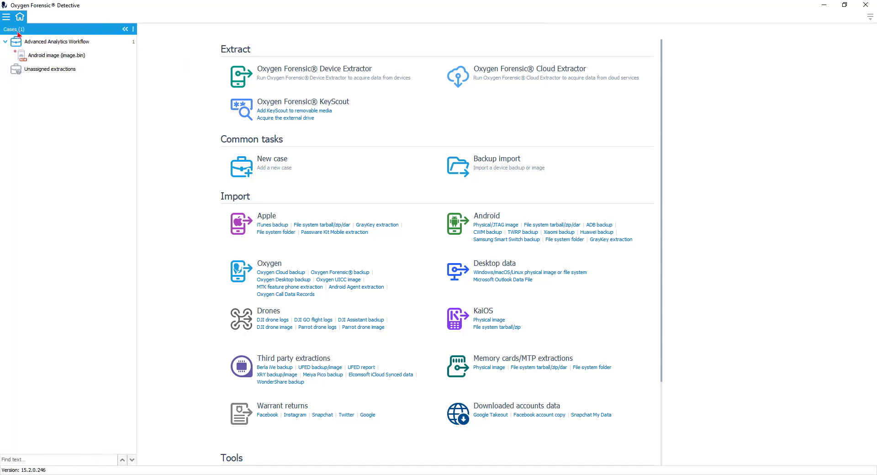
click(36, 56)
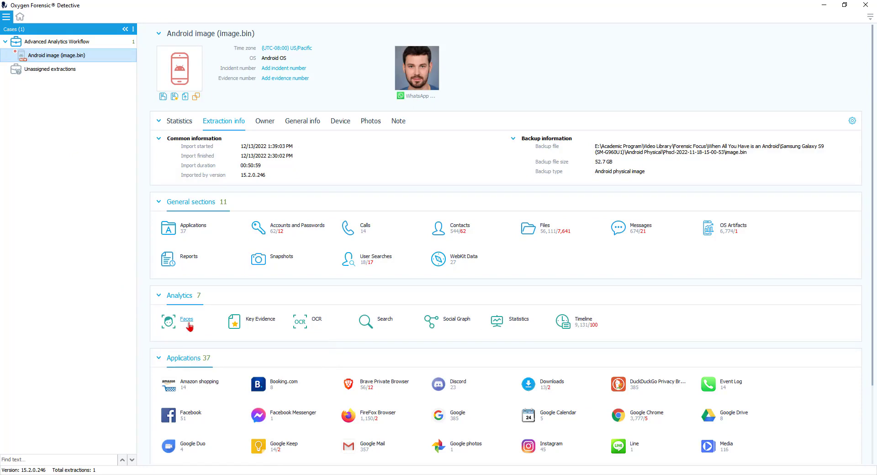
Run and confirm facial recognition on the Android image's 10657 images from Faces
click(187, 320)
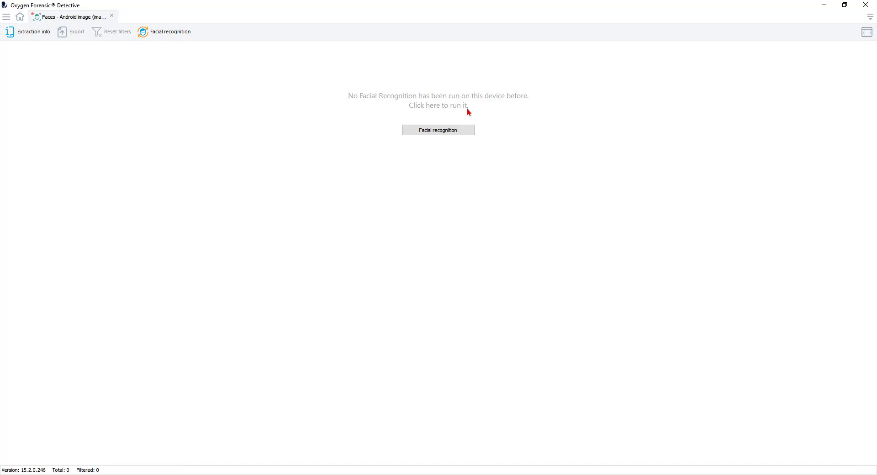
click(433, 134)
click(159, 38)
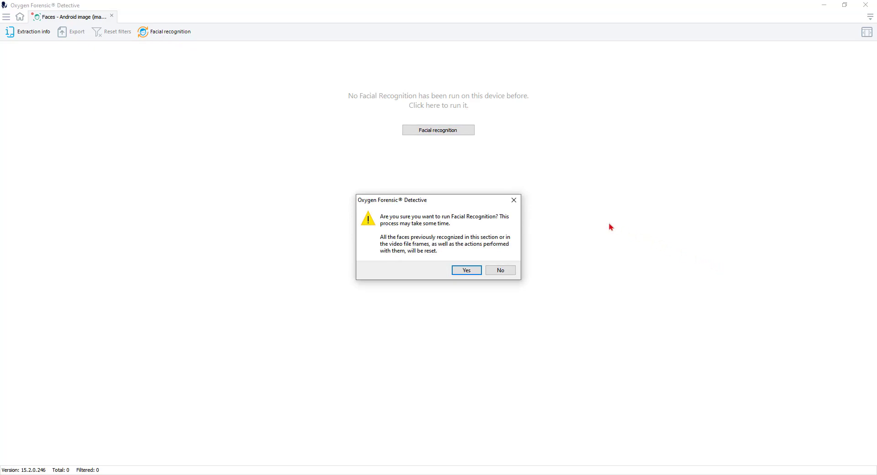
click(473, 270)
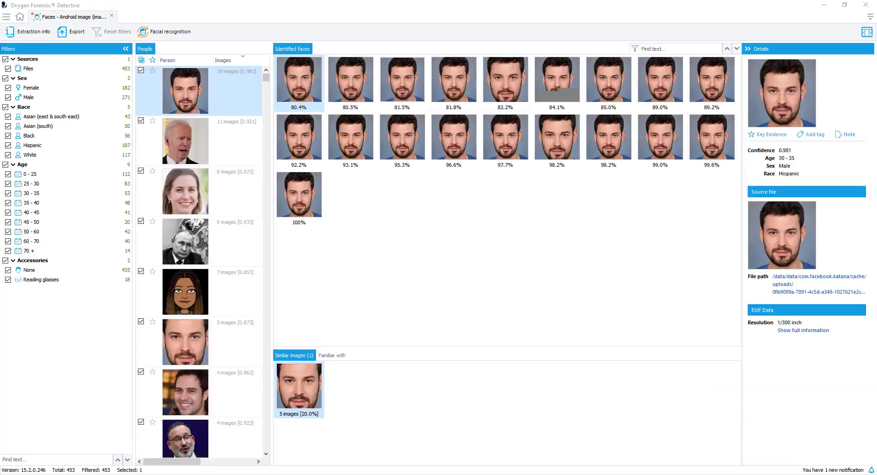
Scroll through the People list and show the first person's 84.1% face match details
drag(266, 78, 266, 93)
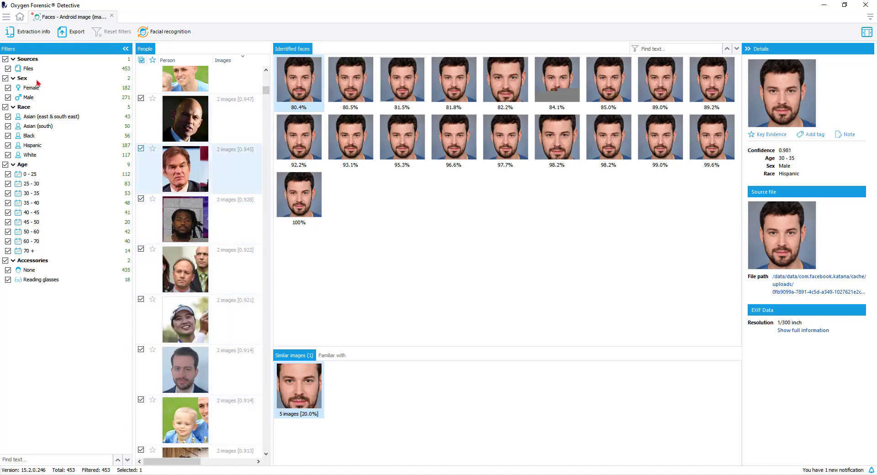
drag(266, 90, 266, 80)
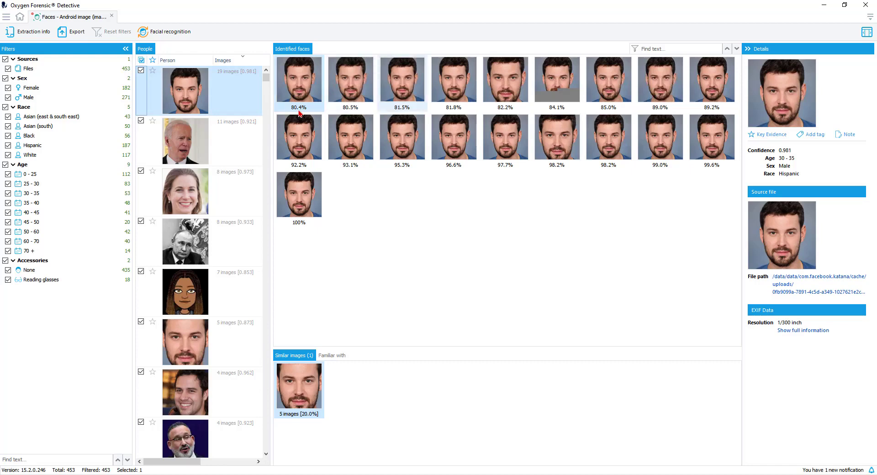
click(560, 97)
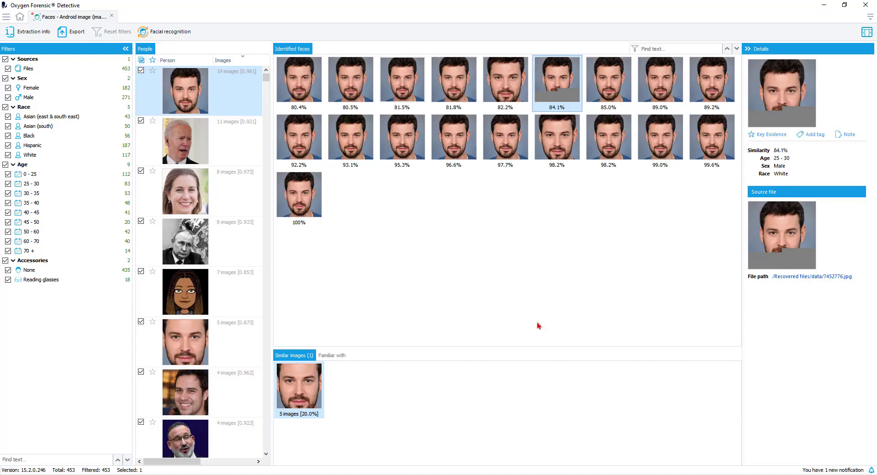
View the full source photo of the second person's second familiar face
click(334, 361)
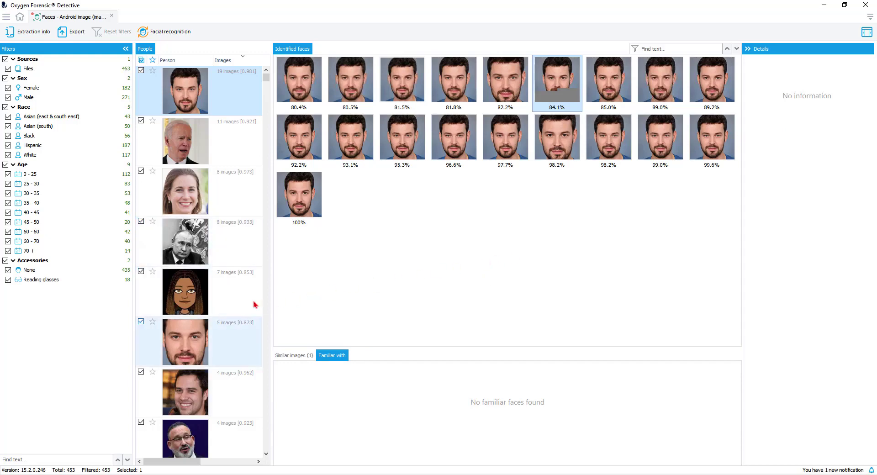
key(Down)
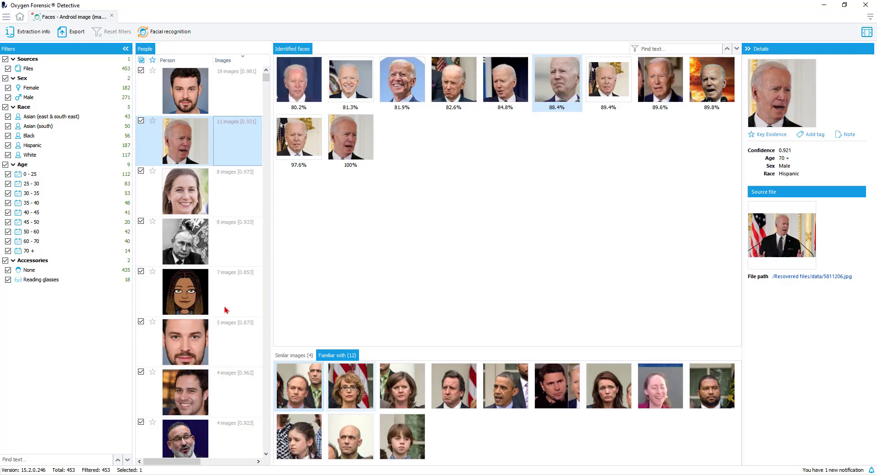
click(353, 404)
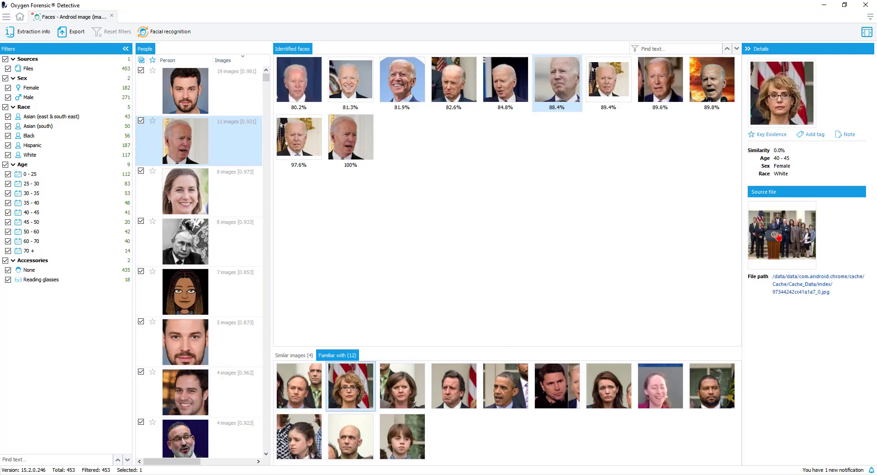
click(777, 236)
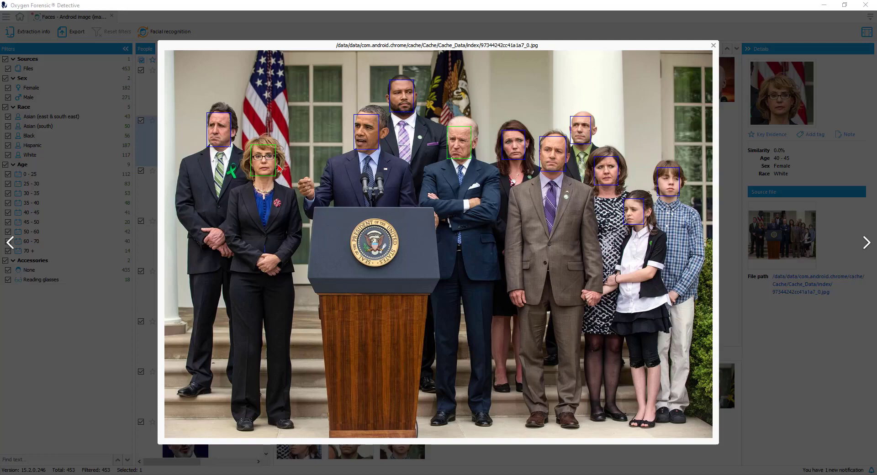
Close the full photo and browse the second person's first seven familiar faces
click(713, 45)
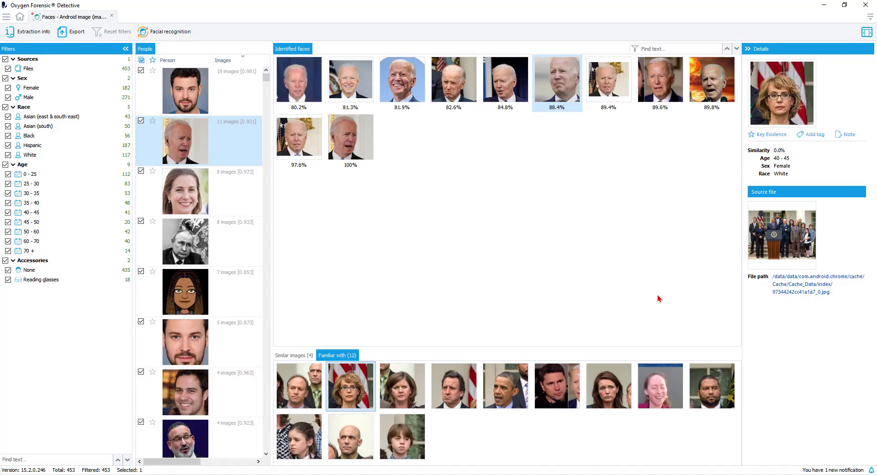
click(302, 389)
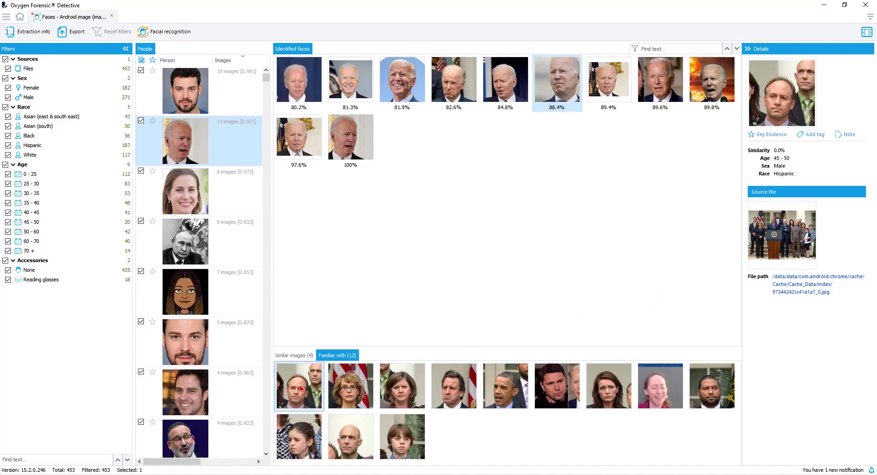
click(352, 393)
click(404, 398)
click(453, 398)
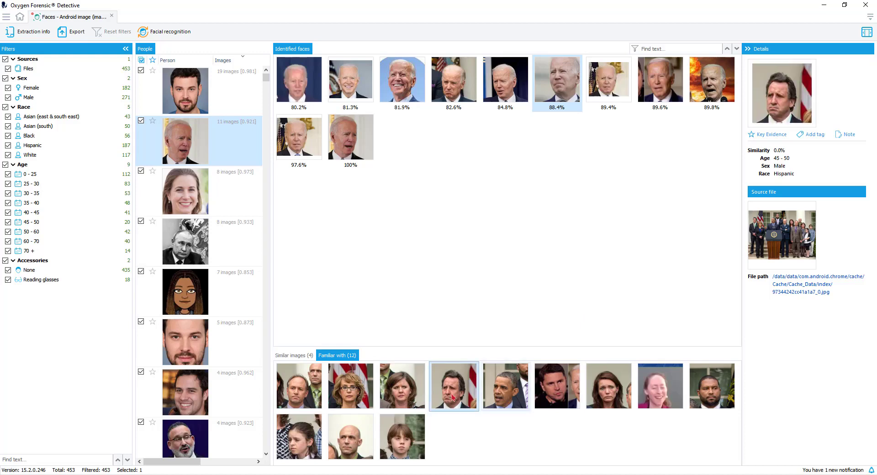
click(516, 400)
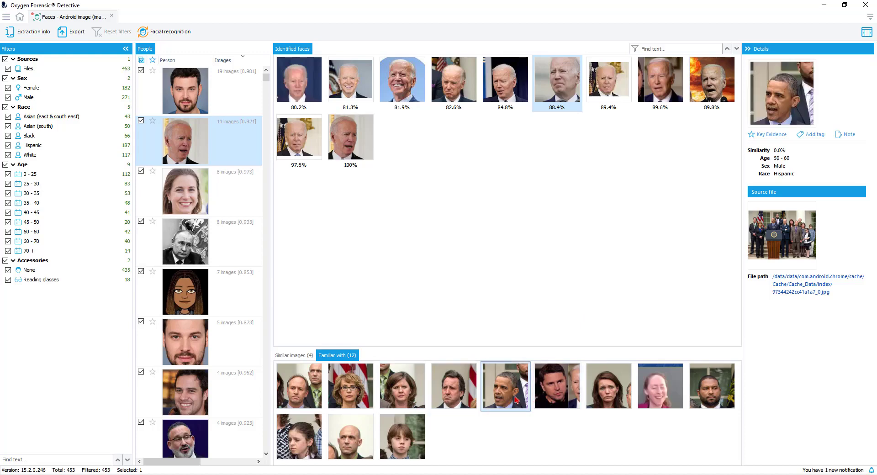
click(562, 400)
click(591, 401)
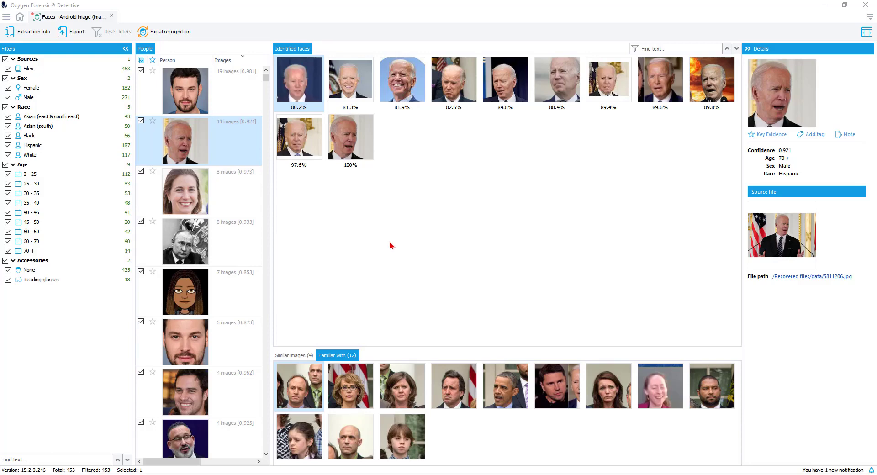
Create the faces set 'Interesting People' and add the smiling woman to it
right_click(229, 189)
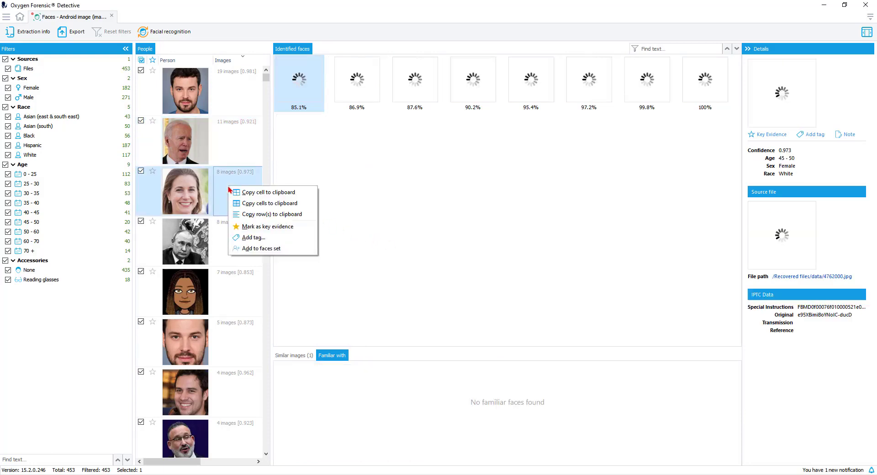
key(Down)
key(Down)
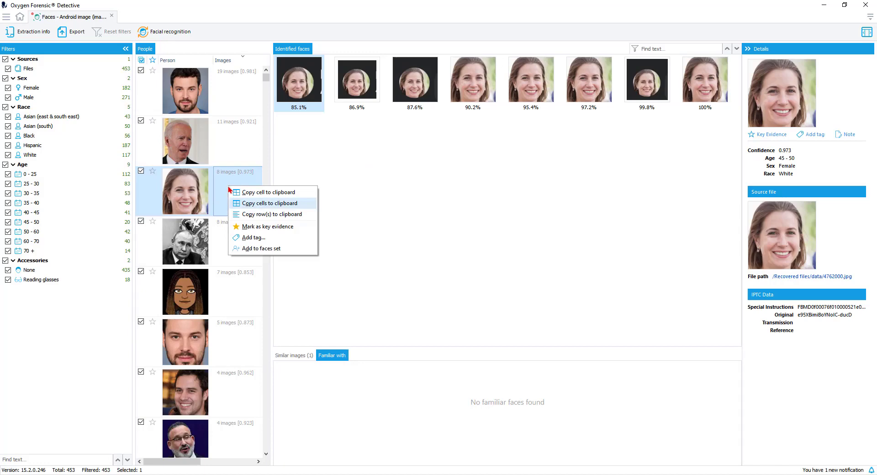
key(Down)
key(Down)
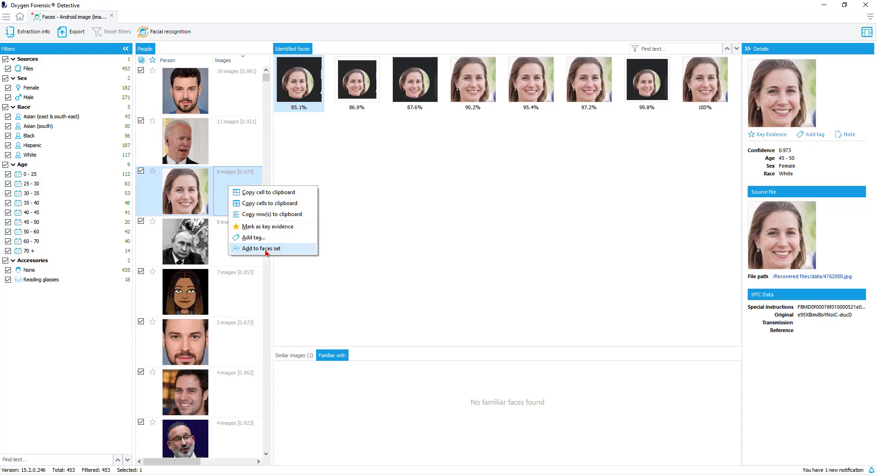
click(264, 249)
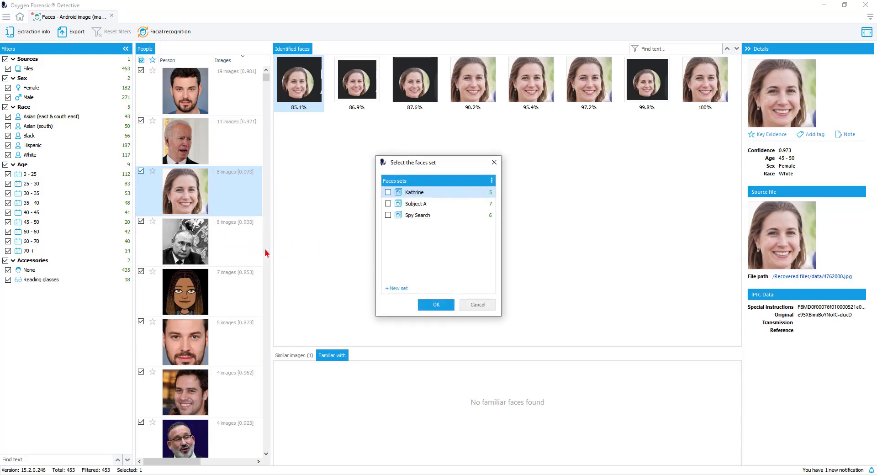
click(395, 288)
text(Inter)
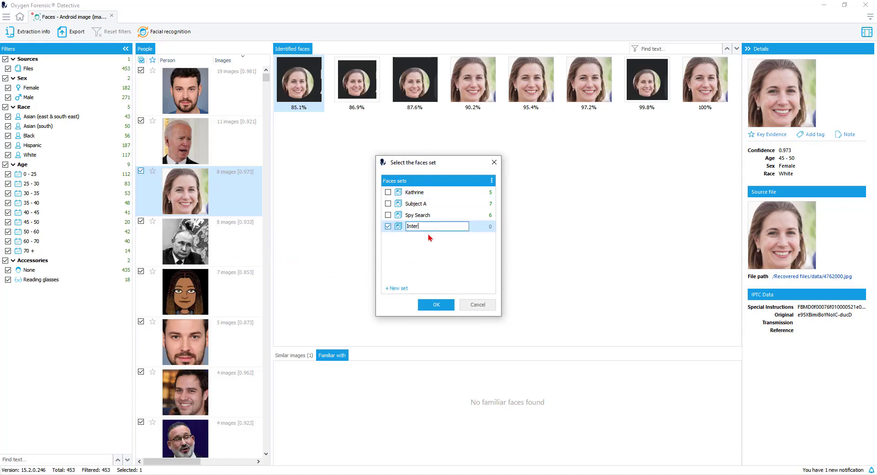
text(esting Pe)
text(ople)
key(Return)
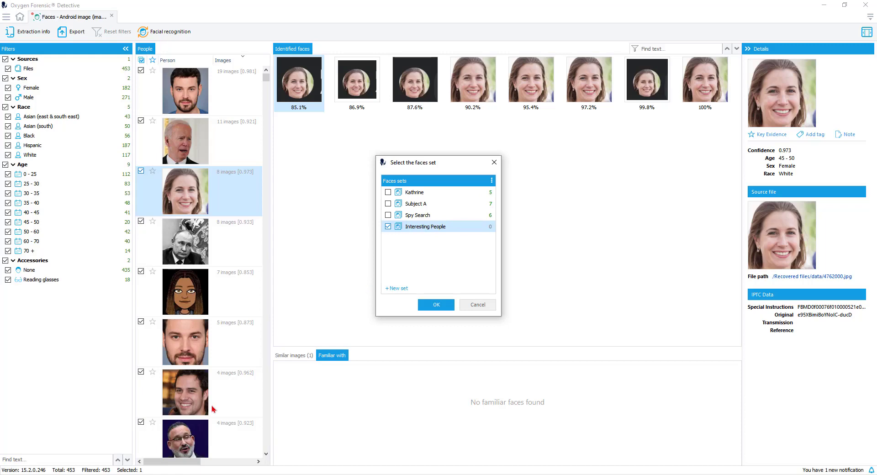
click(435, 305)
Add the cartoon avatar person to the Interesting People set as well
right_click(215, 297)
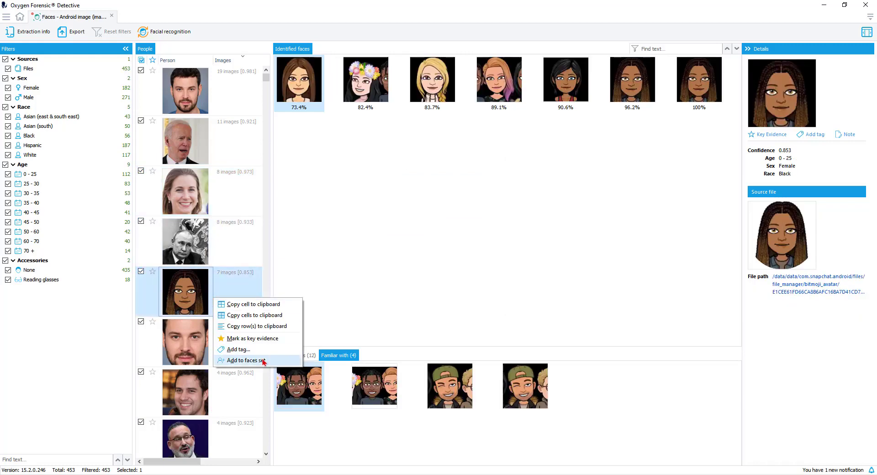
click(256, 361)
click(428, 228)
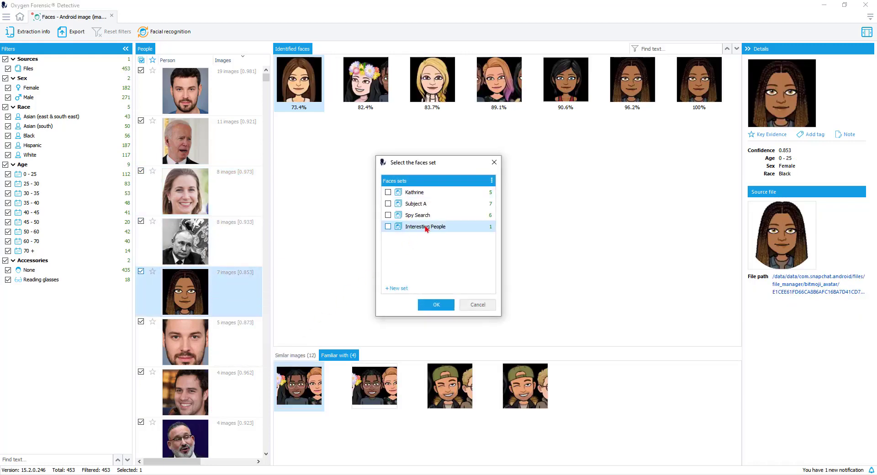
click(387, 226)
click(437, 307)
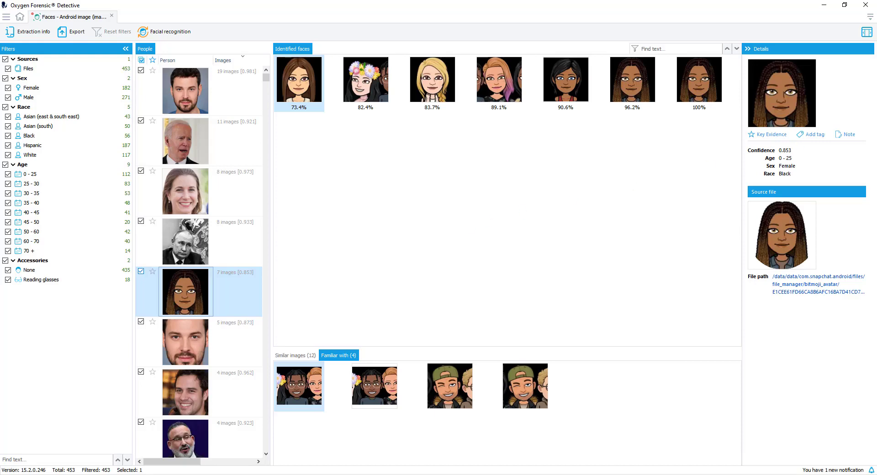
key(Up)
key(Up)
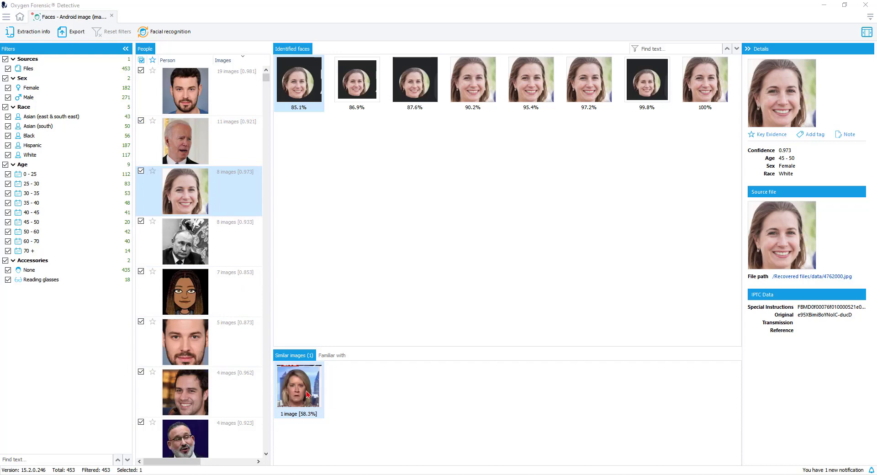
Open all images of the newscaster person from the smiling woman's similar-image thumbnail
right_click(307, 393)
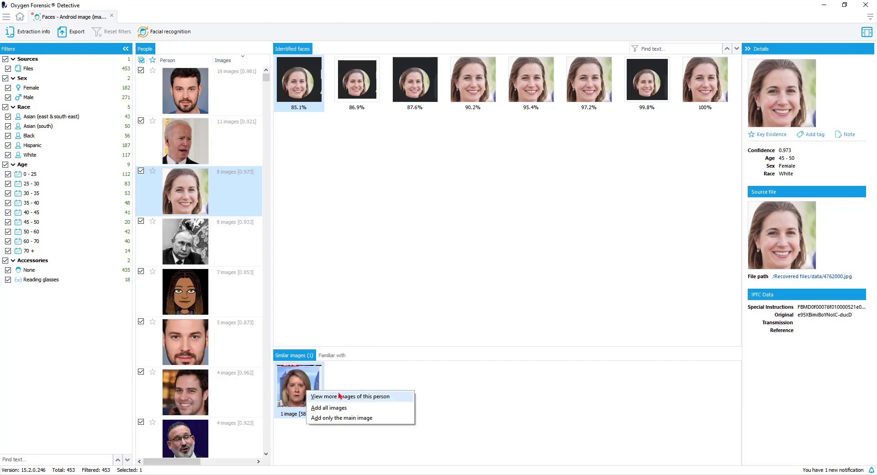
click(392, 397)
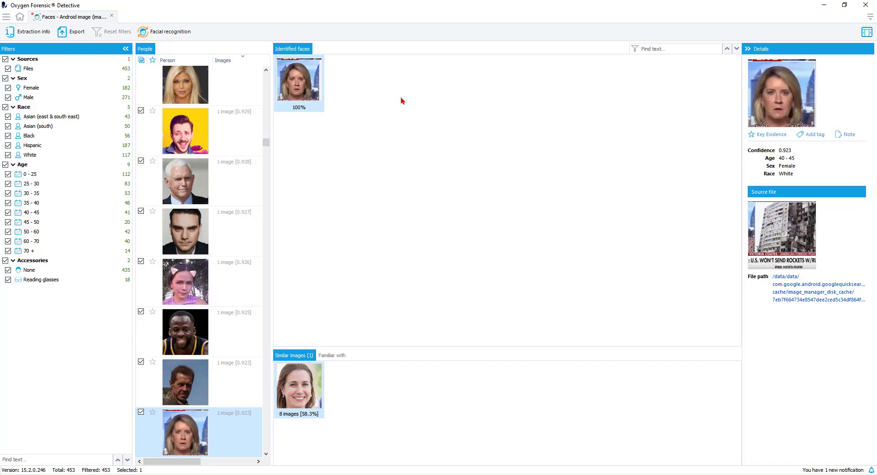
scroll(199, 262, up, 1)
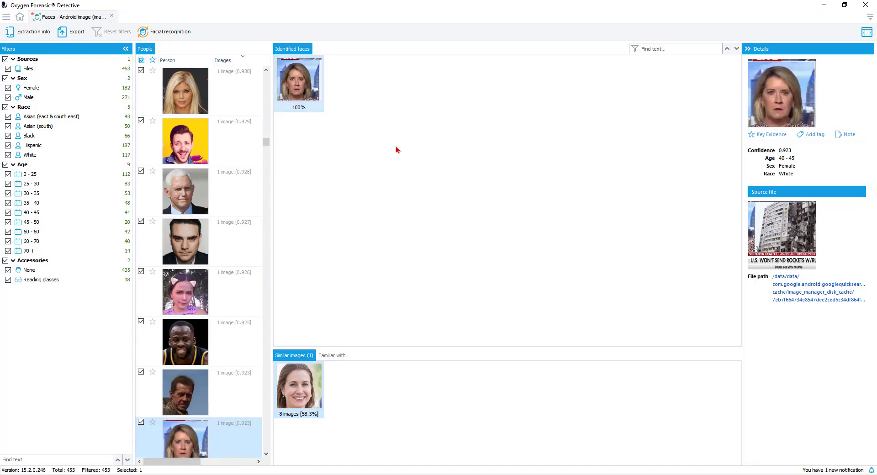
click(75, 33)
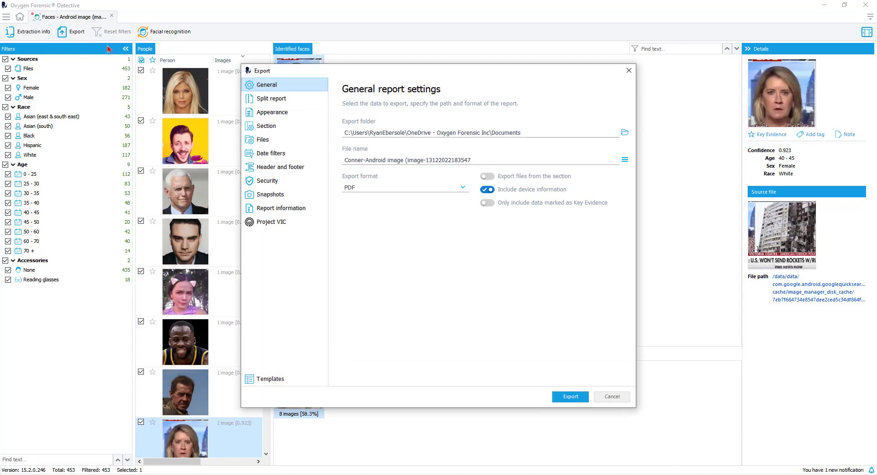
click(462, 187)
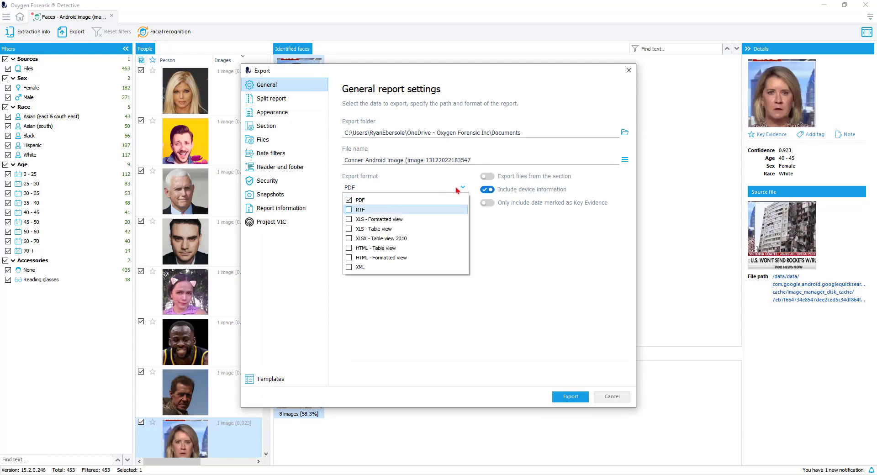
key(Escape)
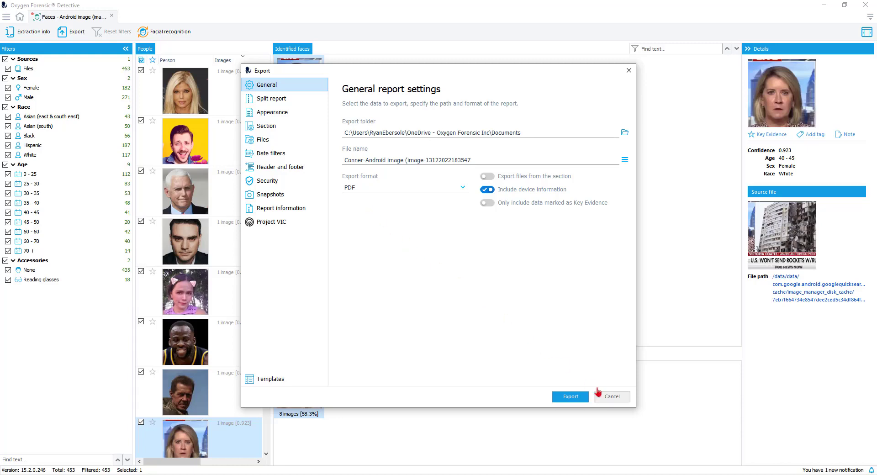
click(609, 399)
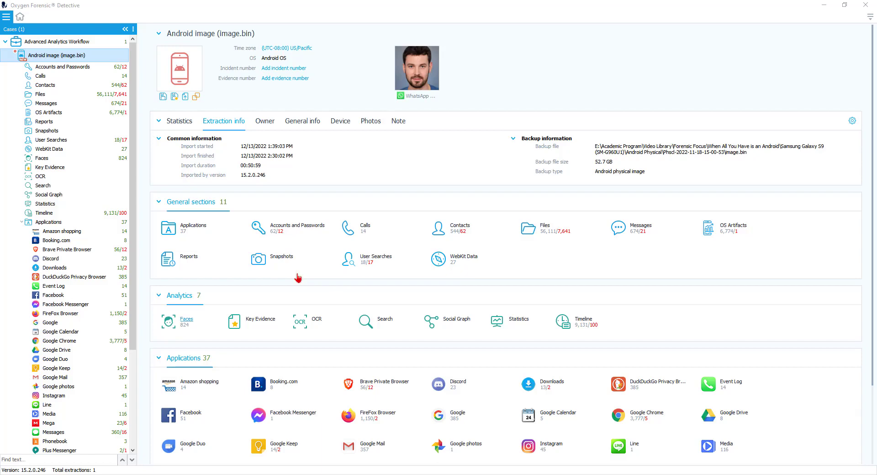
Open the Android image's OCR view and run recognition on the first icon, finding no text
click(317, 326)
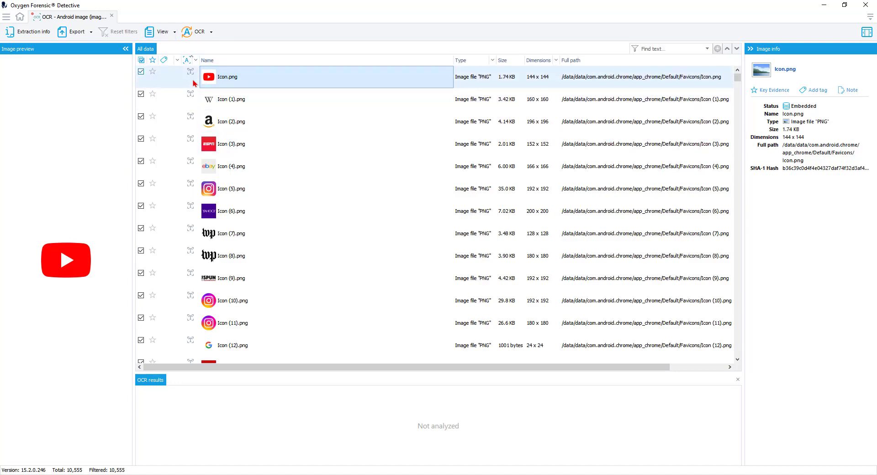
click(192, 36)
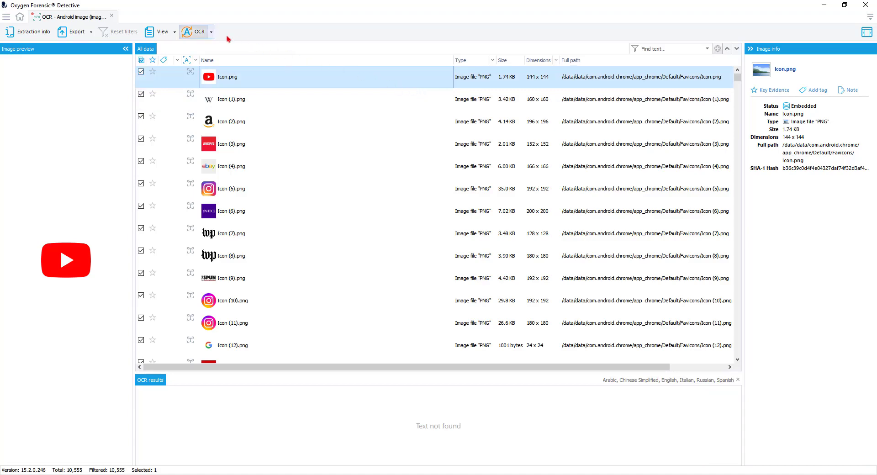
click(211, 32)
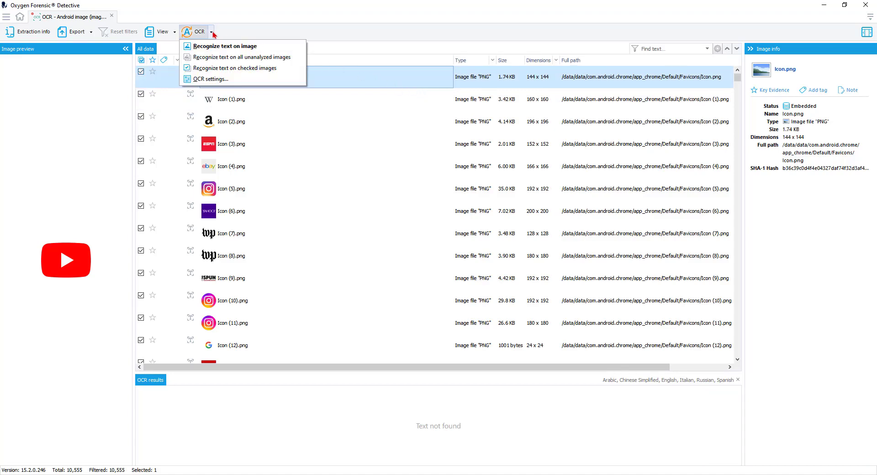
Review the Recognize text options and open the advanced analytics OCR settings
click(290, 62)
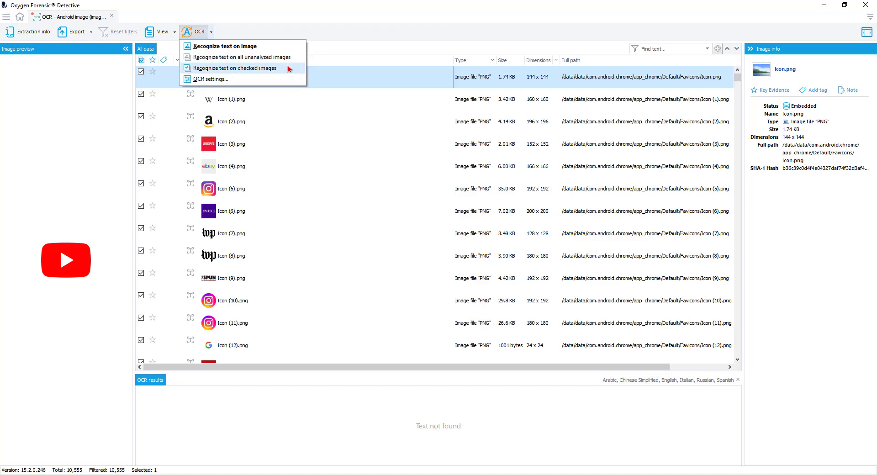
click(289, 68)
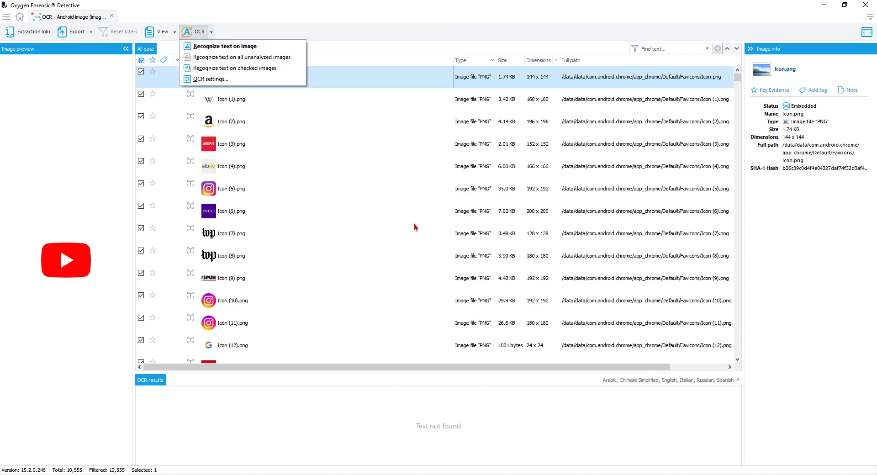
click(225, 81)
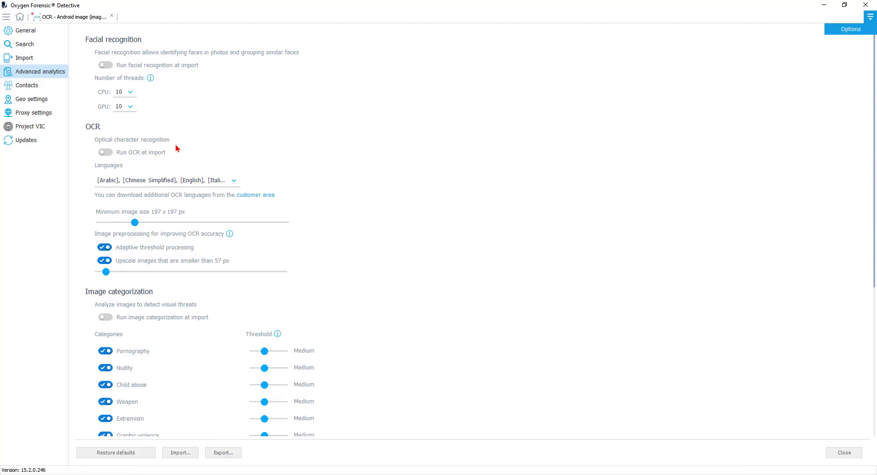
Uncheck Arabic, Chinese Simplified, Italian, Russian and Spanish, leaving English as the only OCR language
click(236, 183)
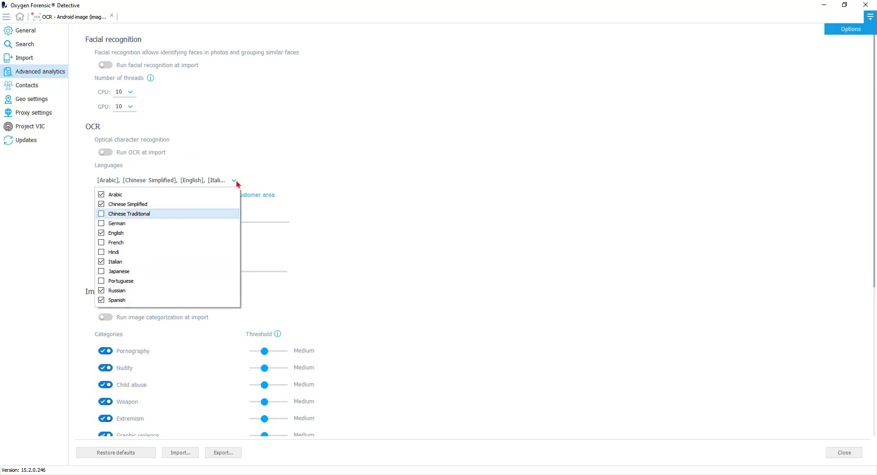
click(101, 195)
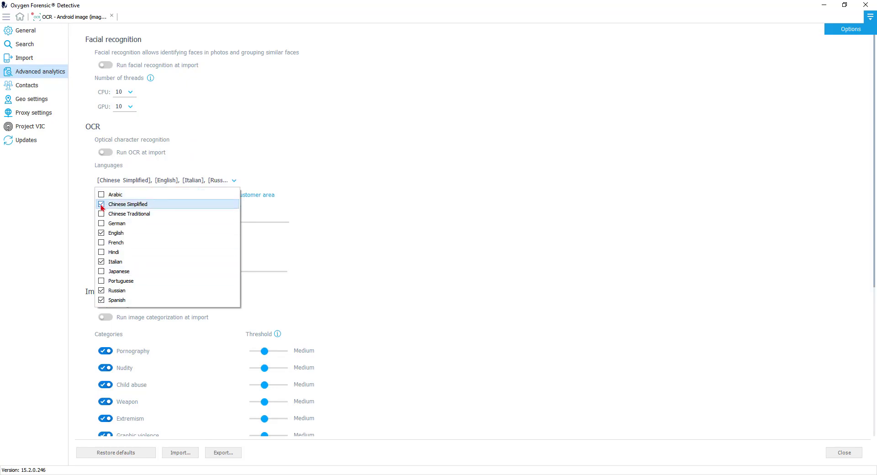
click(102, 204)
click(101, 262)
click(101, 291)
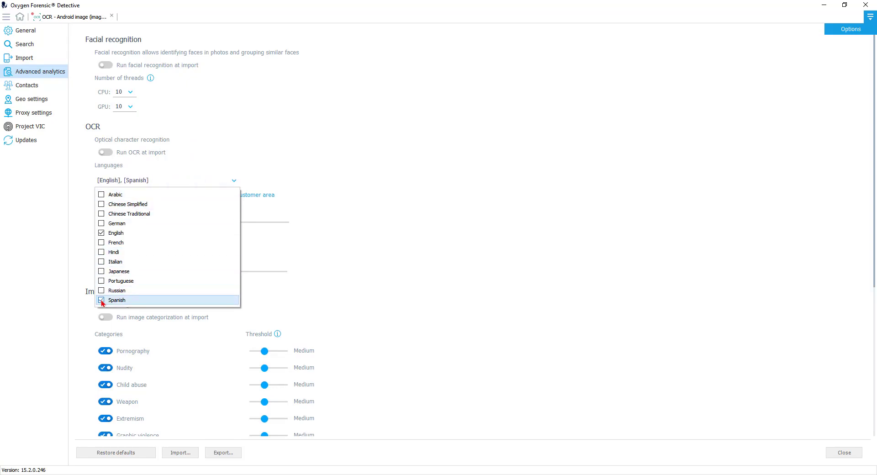
click(101, 271)
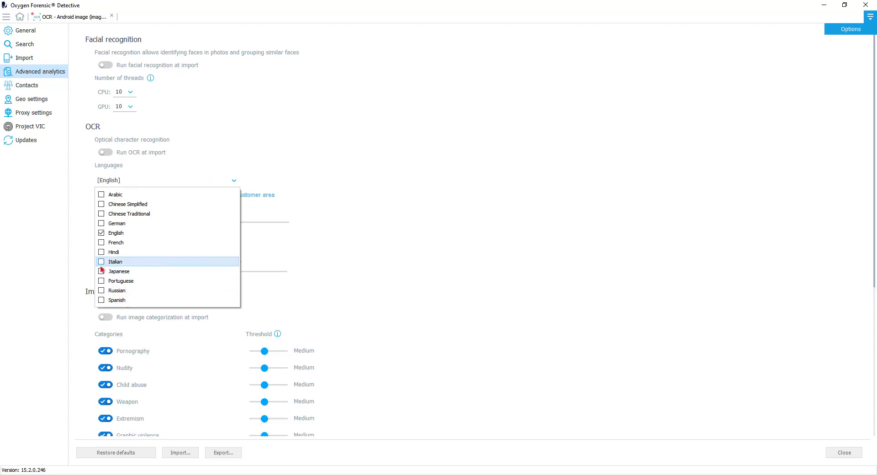
click(257, 185)
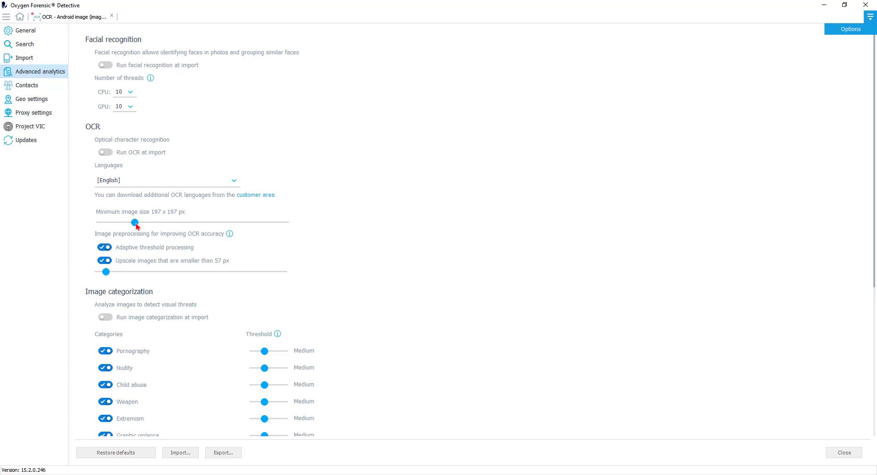
Set minimum OCR image size to 16 x 16 px and upscale threshold to 16 px
drag(136, 225, 95, 226)
drag(107, 273, 97, 276)
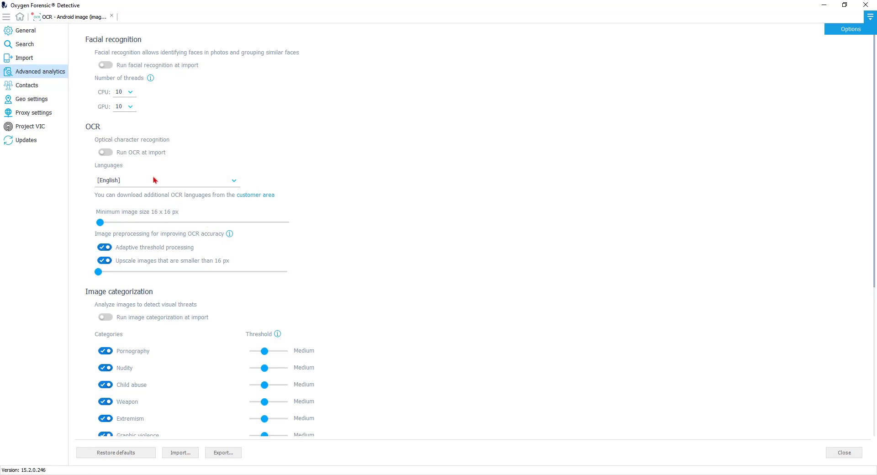
key(Escape)
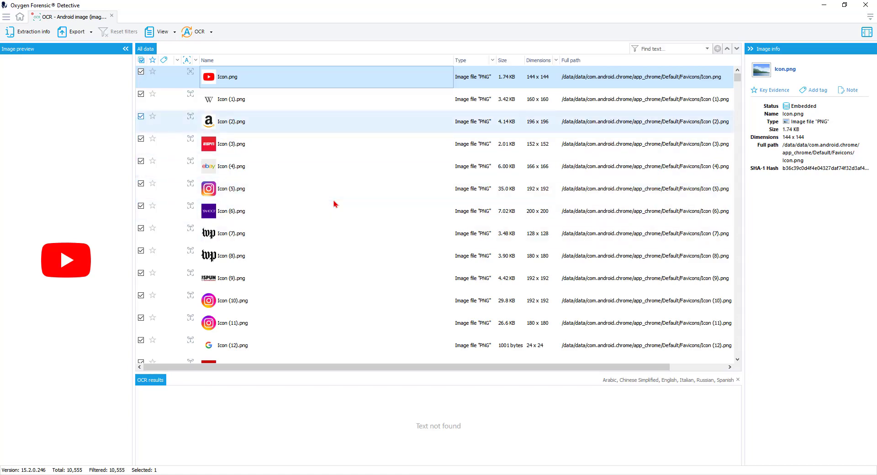
Recognize text on all unanalyzed images in image.bin
click(212, 32)
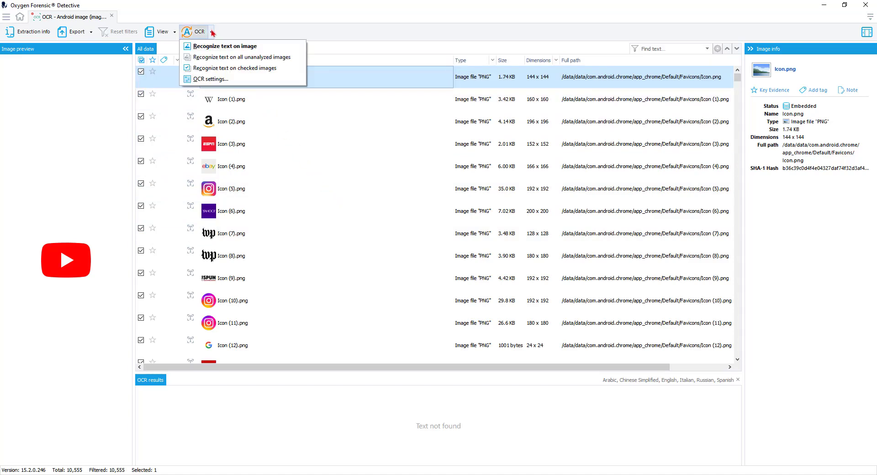
click(217, 57)
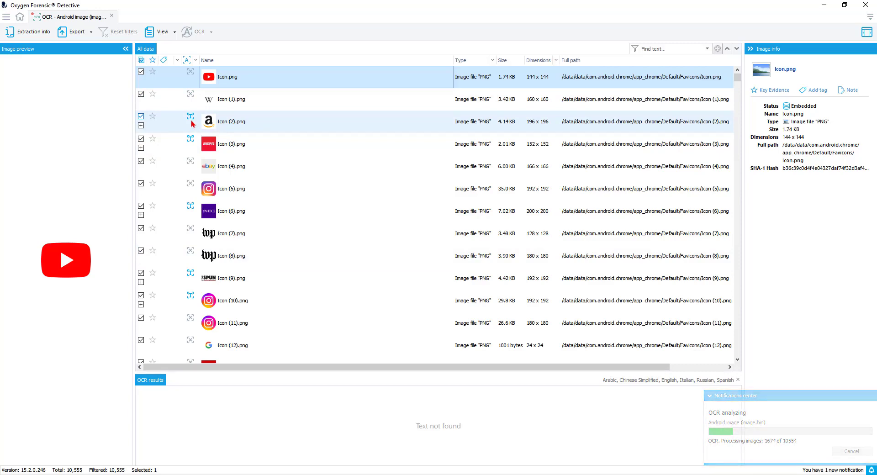
Expand Icon (2), the Amazon logo, select its recognized "(0" line and bring up its context menu
click(141, 126)
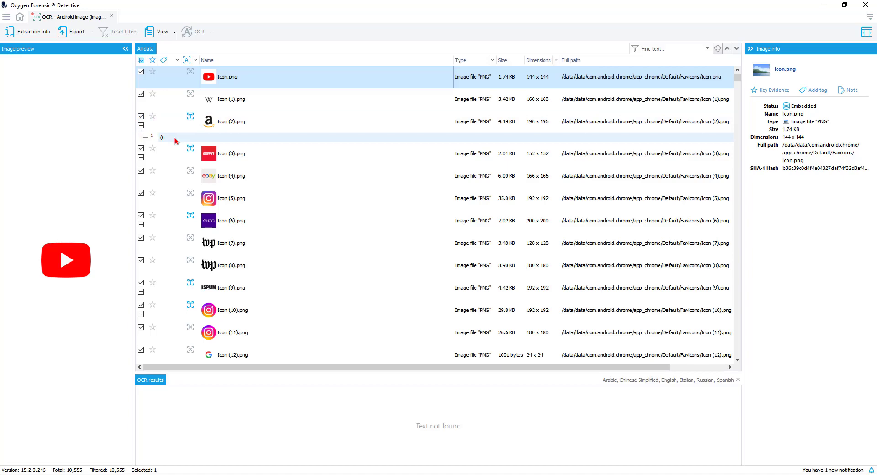
click(175, 139)
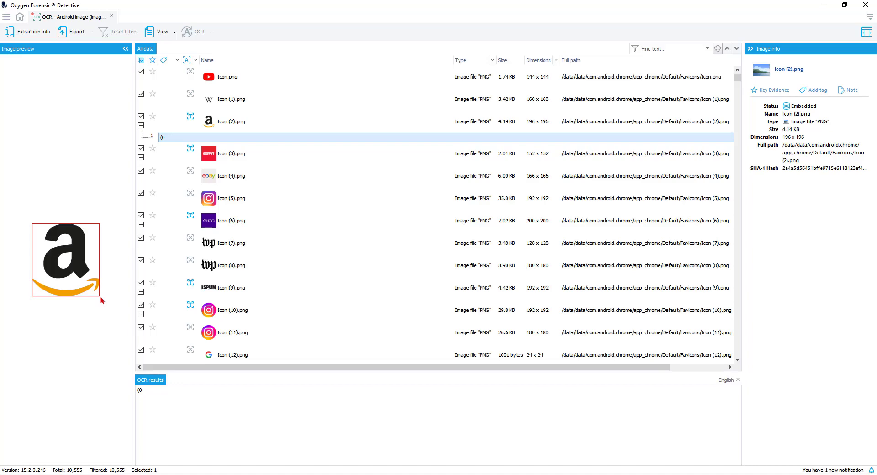
click(141, 406)
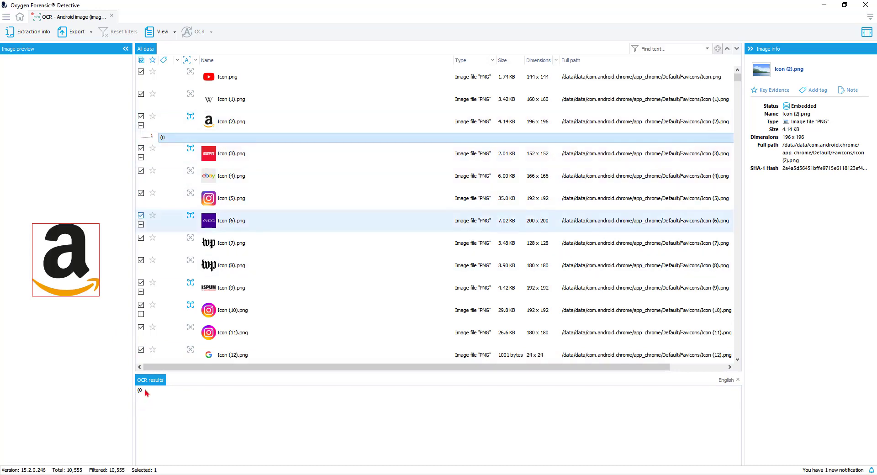
right_click(146, 392)
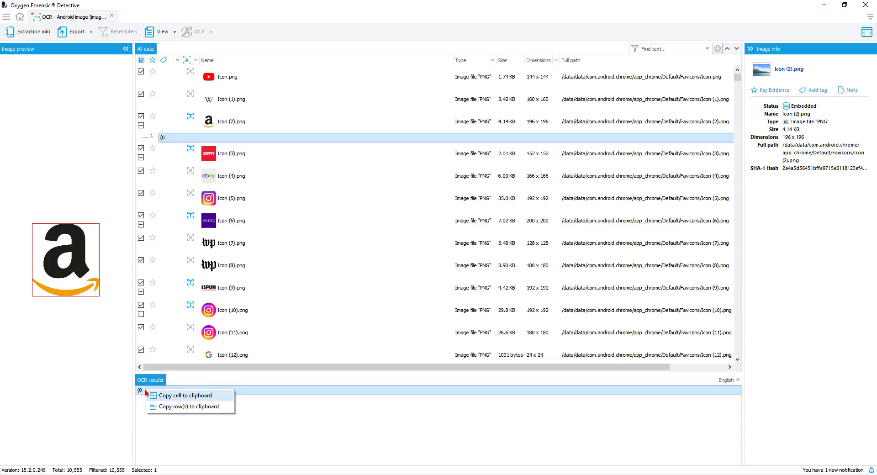
Copy the "(0" text and scroll down through the analyzed images
click(194, 406)
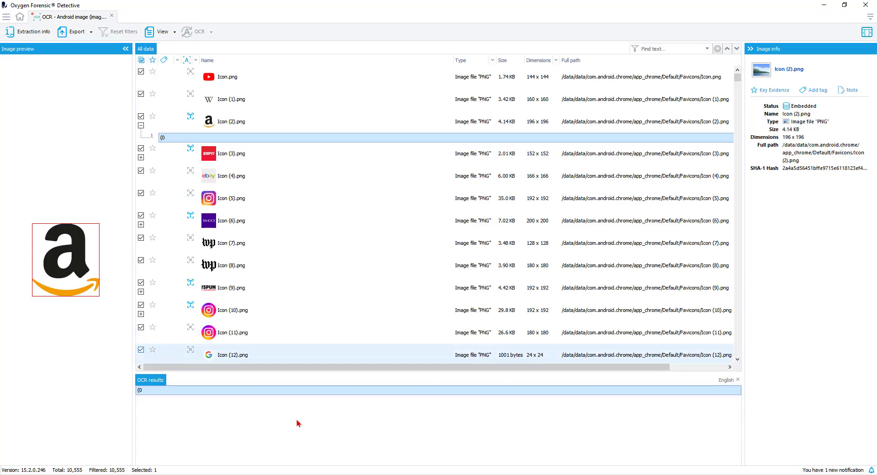
scroll(434, 192, down, 1)
scroll(300, 356, down, 3)
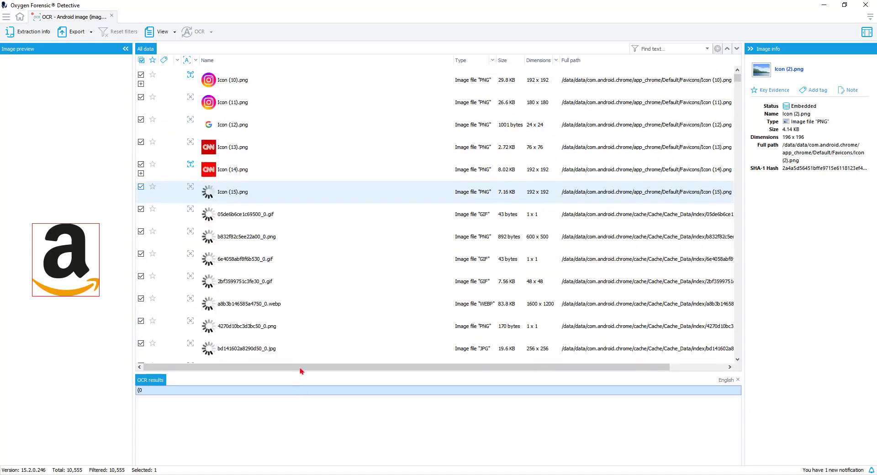
scroll(307, 219, down, 2)
scroll(310, 210, down, 1)
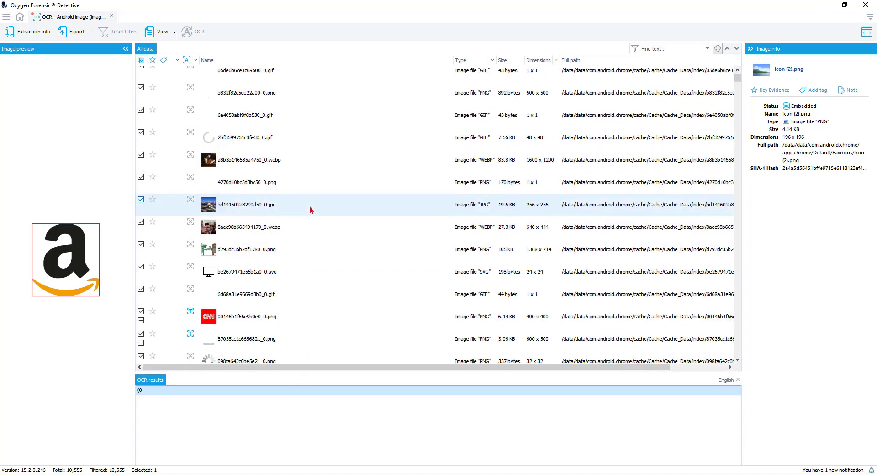
scroll(310, 192, down, 1)
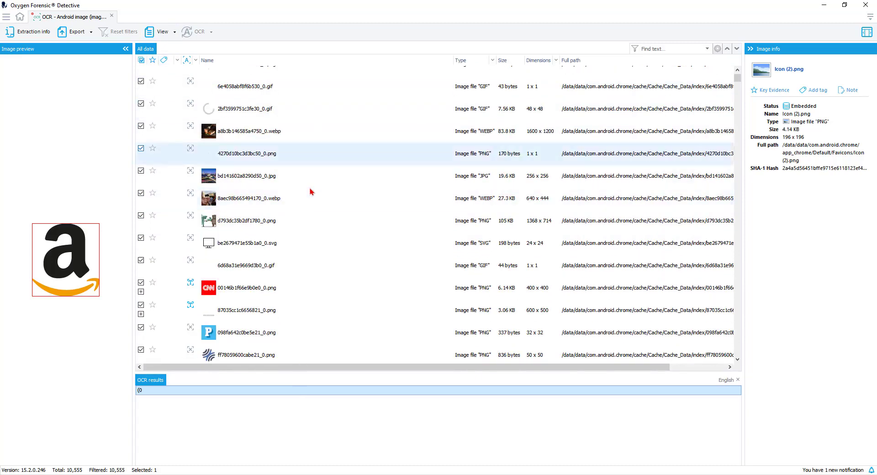
scroll(310, 193, down, 2)
scroll(310, 193, down, 1)
scroll(310, 192, down, 2)
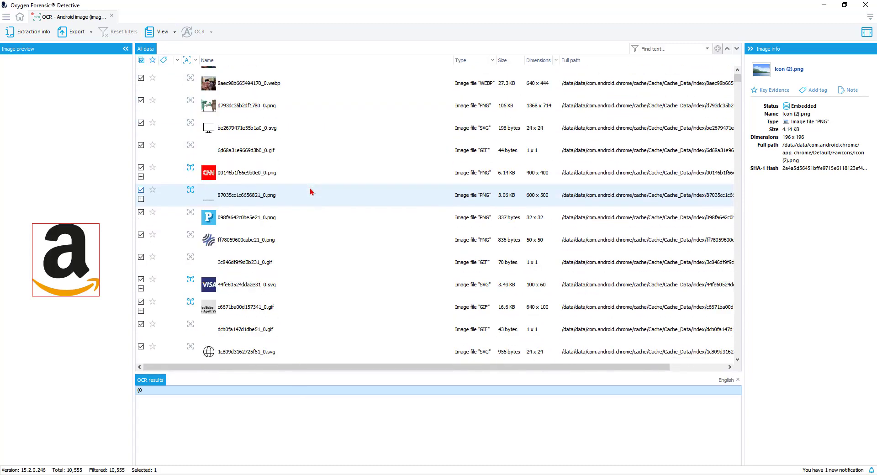
Open the OCR status filter: 5,737 not analyzed, 634 recognized, 4,184 with no text
key(Up)
key(Up)
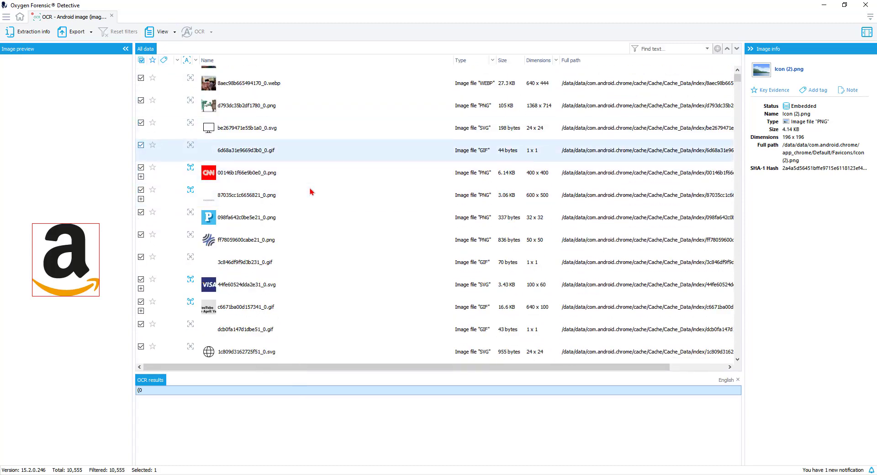
key(Up)
key(Up)
click(195, 61)
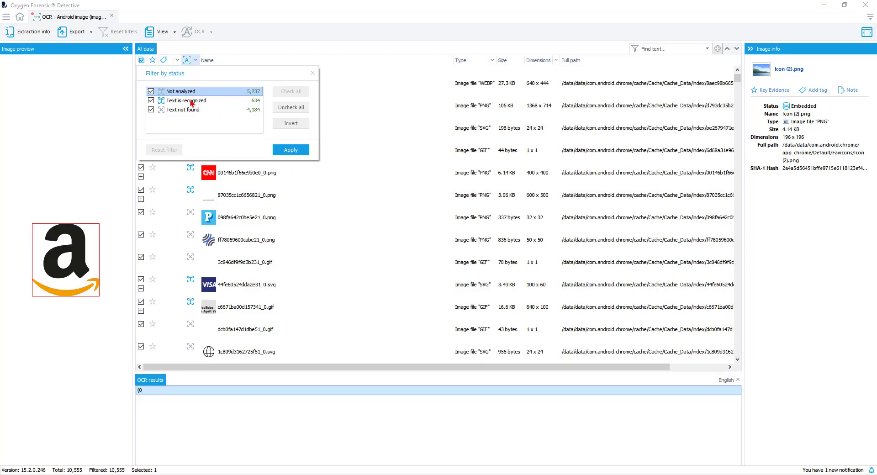
Filter the image list to 'Text is recognized' only, then go back Home
click(192, 101)
double_click(196, 101)
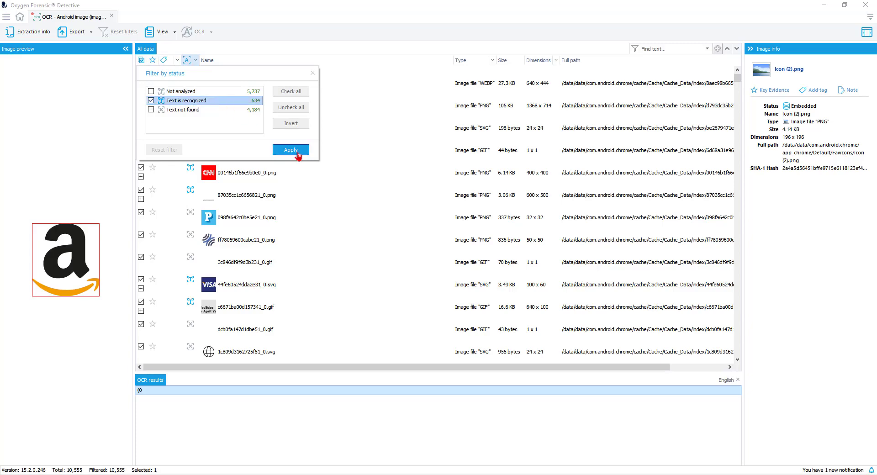
click(288, 150)
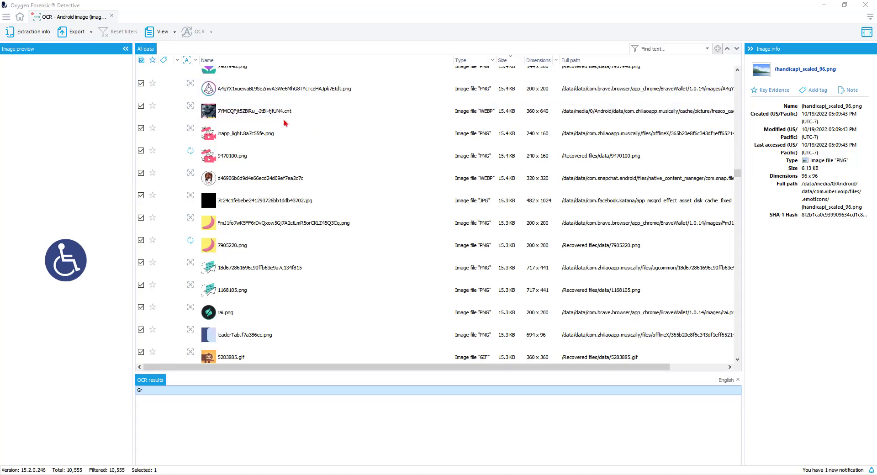
click(20, 19)
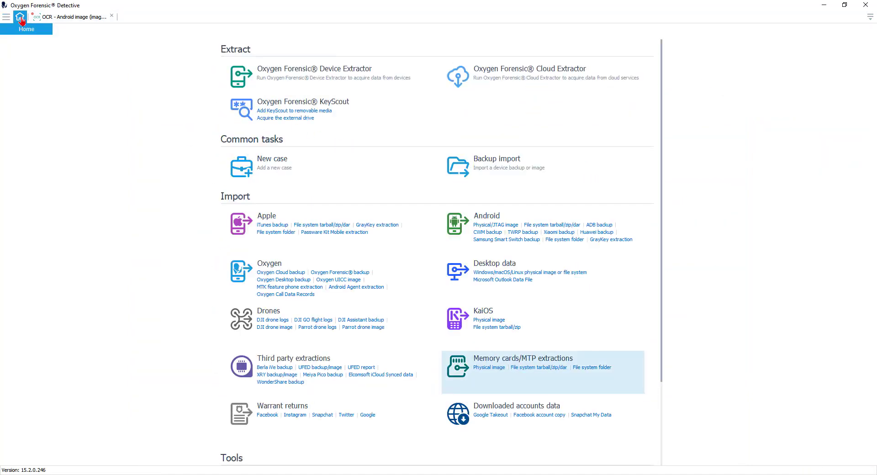
Import the OCR Data folder as a memory card file system extraction and open it
click(586, 369)
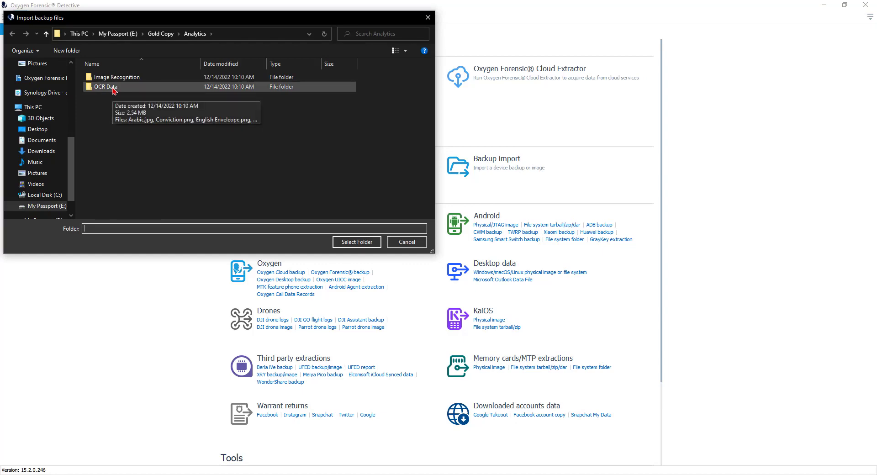
click(113, 89)
click(350, 246)
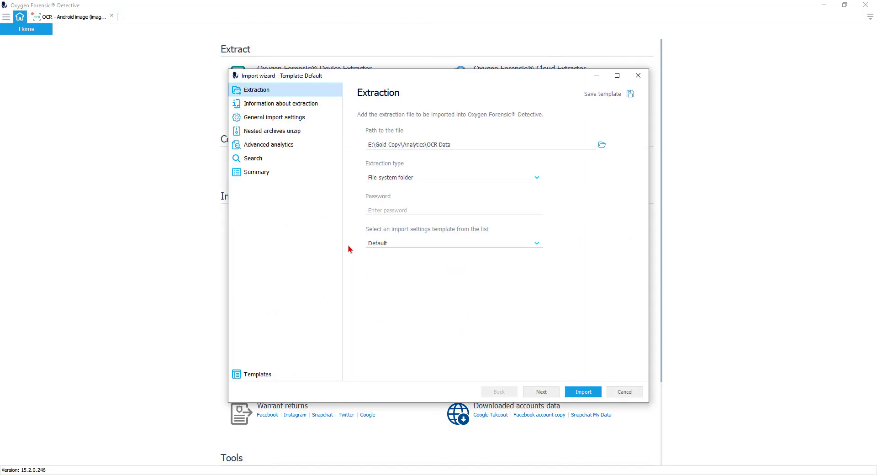
click(588, 395)
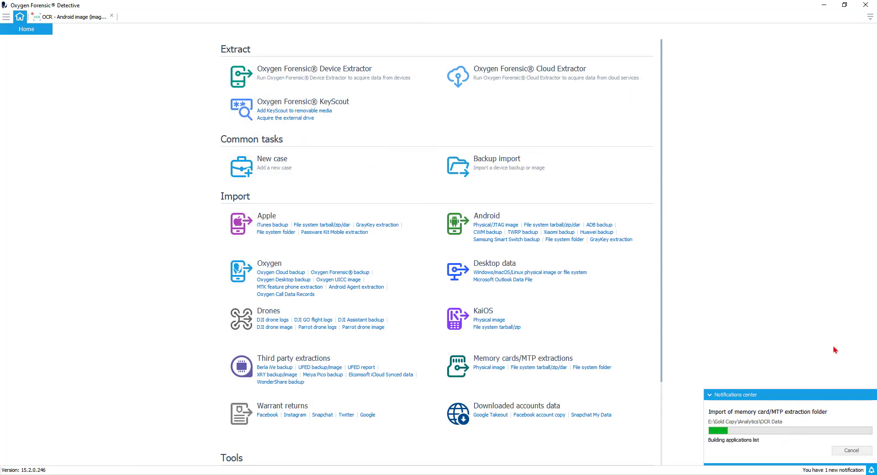
click(850, 450)
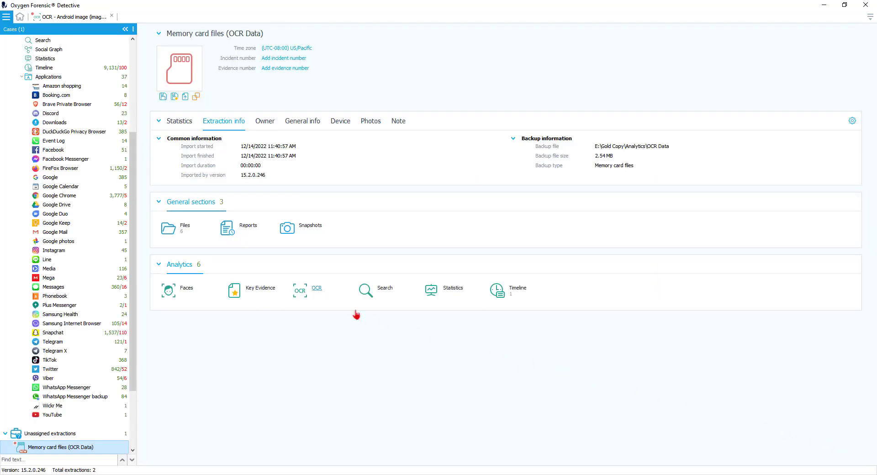
Open OCR for the six imported images, preview English Enveleope.png, and select all six
click(304, 298)
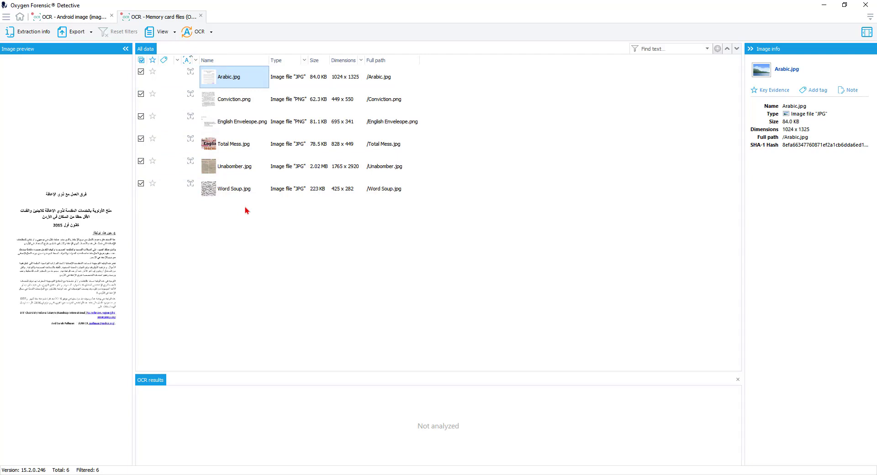
click(265, 118)
key(ctrl+a)
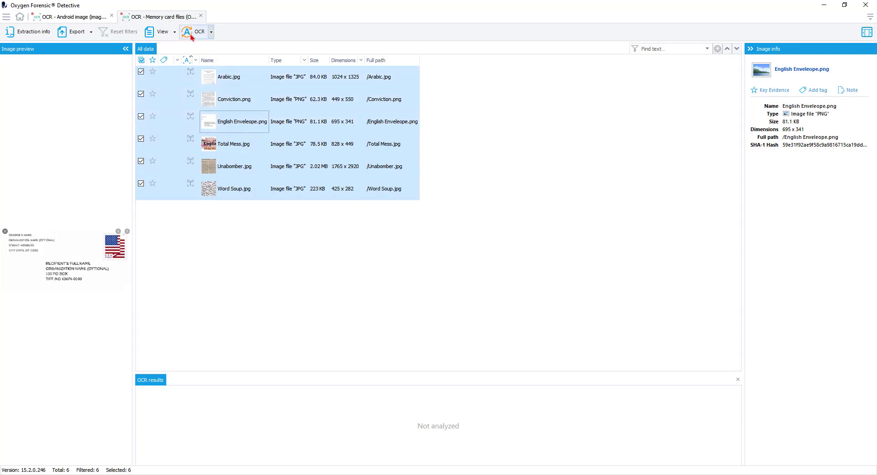
Run OCR on the six scanned images and display English Enveleope.png's recognized address lines
click(187, 33)
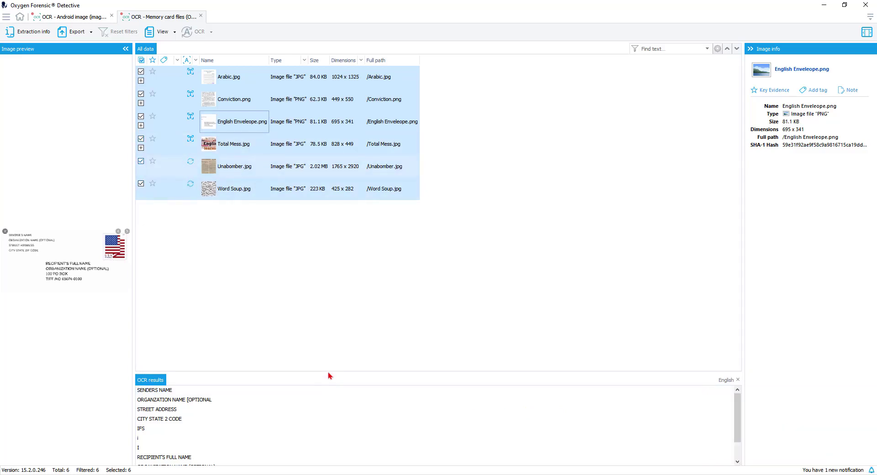
click(237, 129)
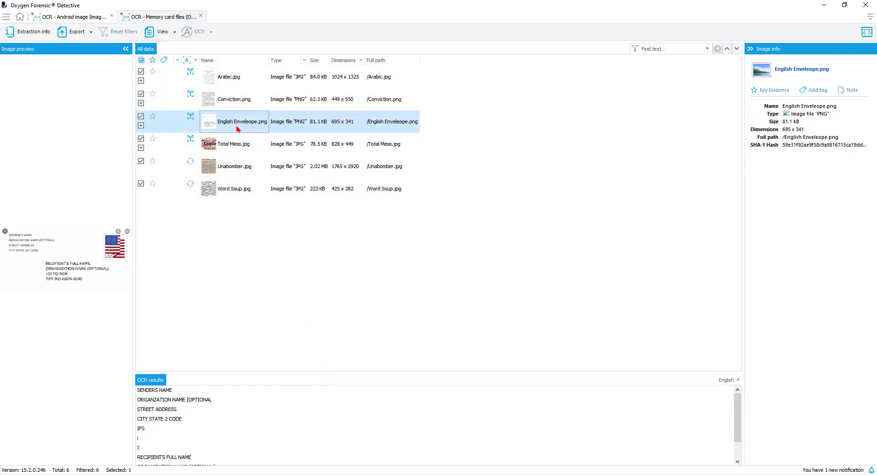
Widen the envelope preview and outline SENDER'S NAME, organization and STREET ADDRESS lines on it
drag(134, 262, 268, 254)
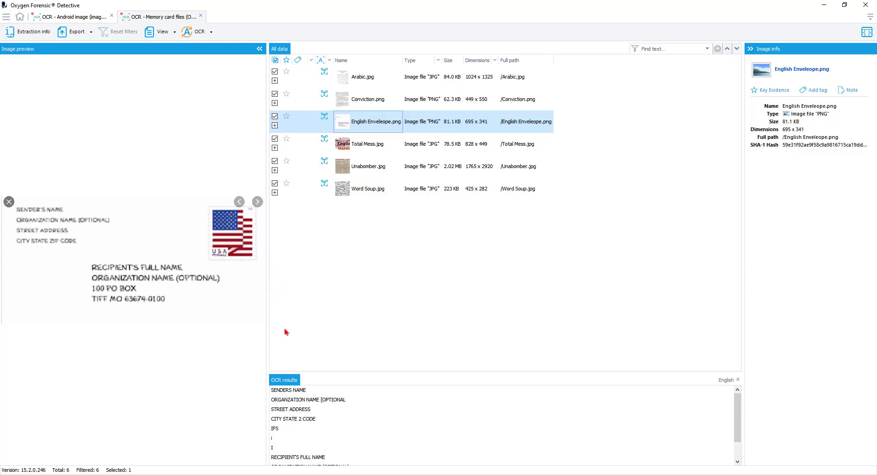
click(299, 391)
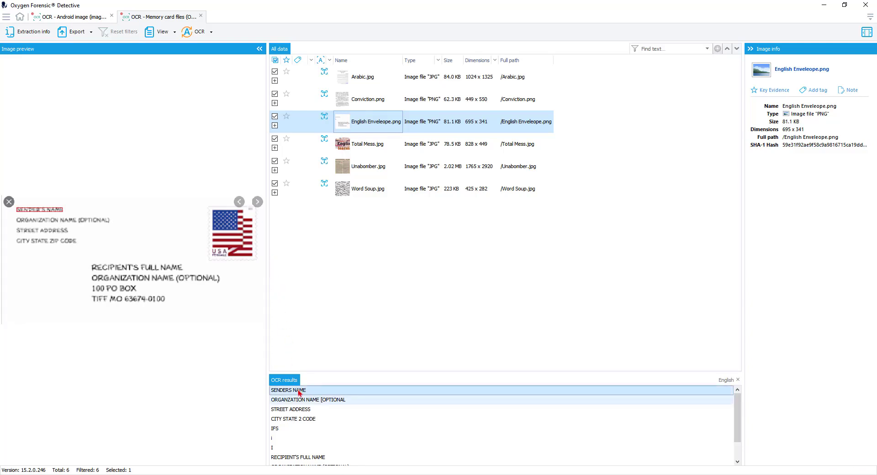
click(299, 401)
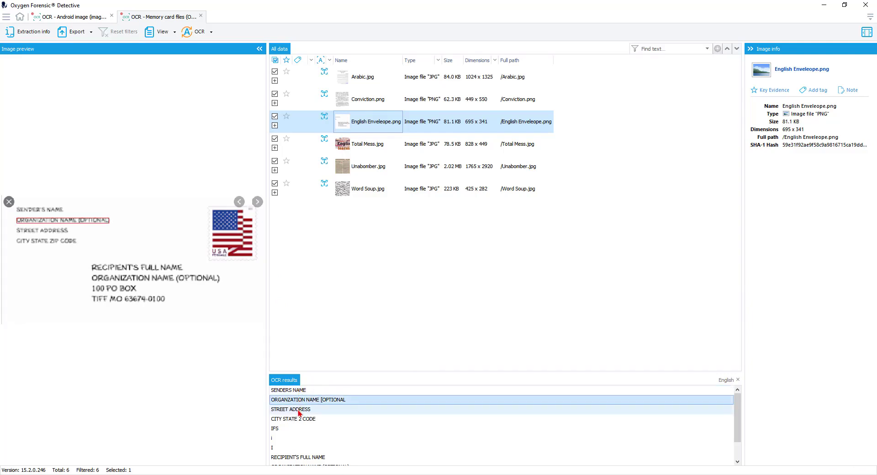
click(300, 410)
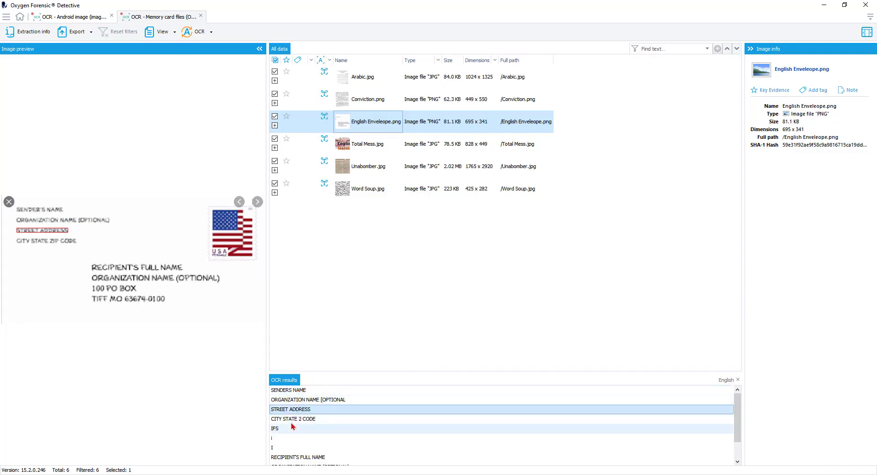
click(291, 420)
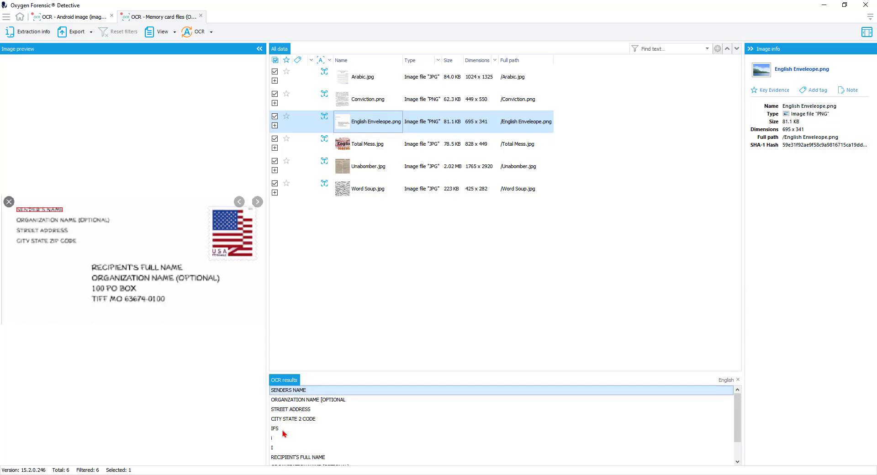